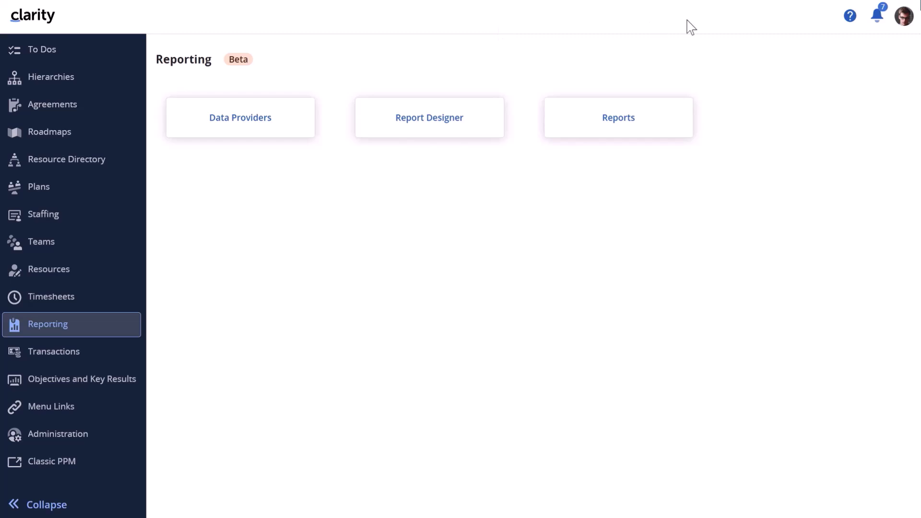
- Open the Reports list and check the scheduling option for the IT Projects and Portfolio Dashboard reports
{"action": "left_click", "coordinate": [618, 120]}
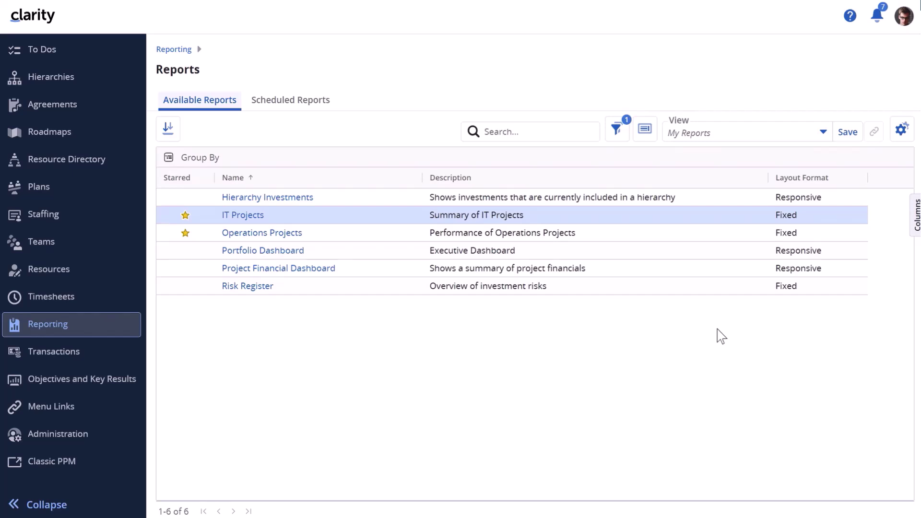
{"action": "right_click", "coordinate": [378, 214]}
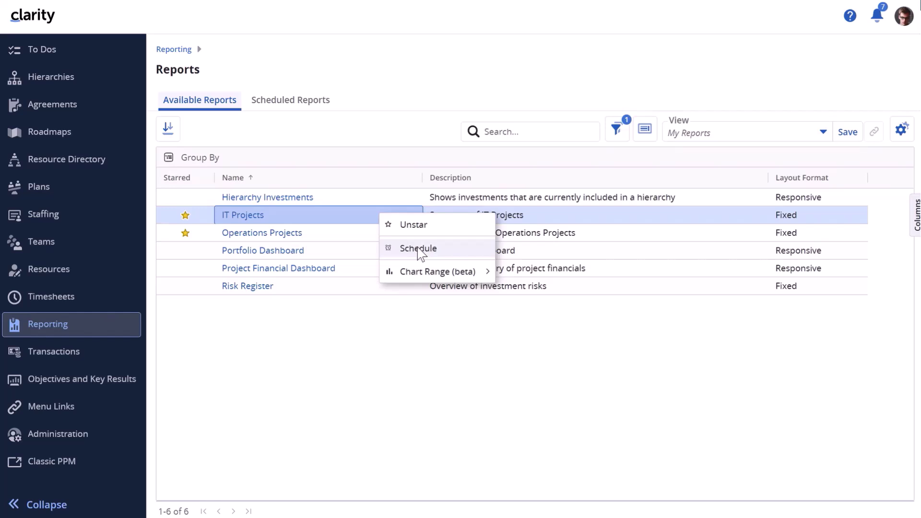
{"action": "left_click", "coordinate": [441, 378]}
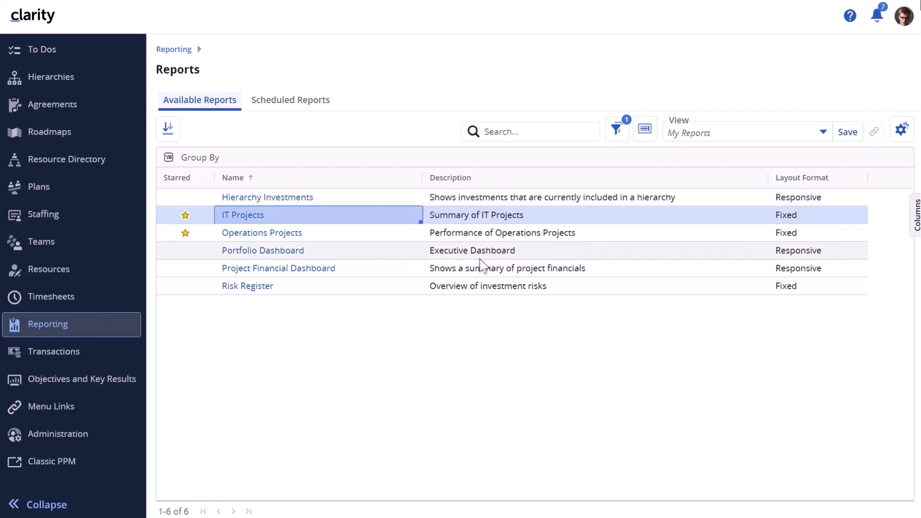
{"action": "right_click", "coordinate": [370, 254]}
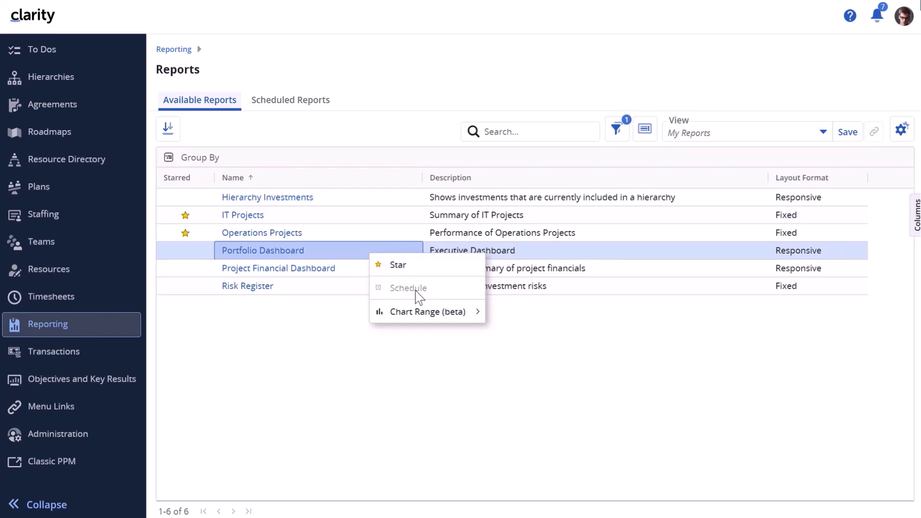
{"action": "left_click", "coordinate": [338, 383]}
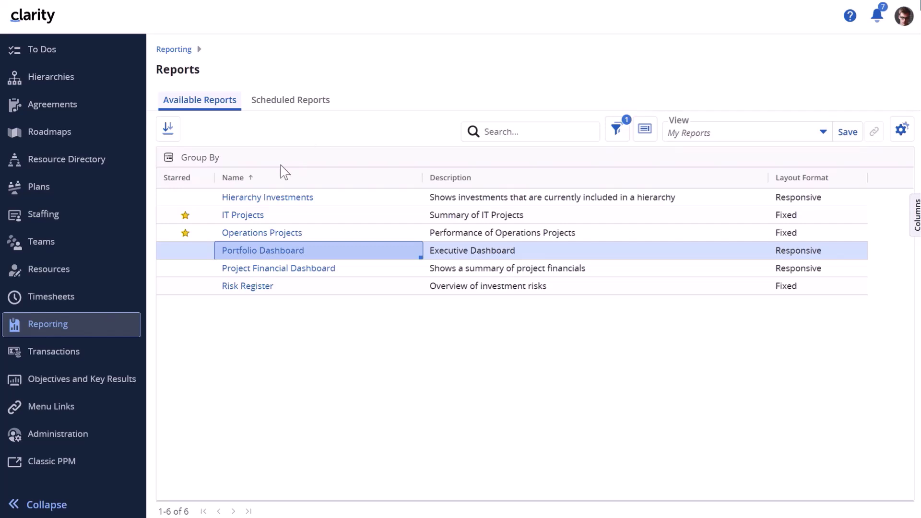
- View the IT Projects report and the Portfolio Dashboard report, returning to the report list after each
{"action": "left_click", "coordinate": [235, 217]}
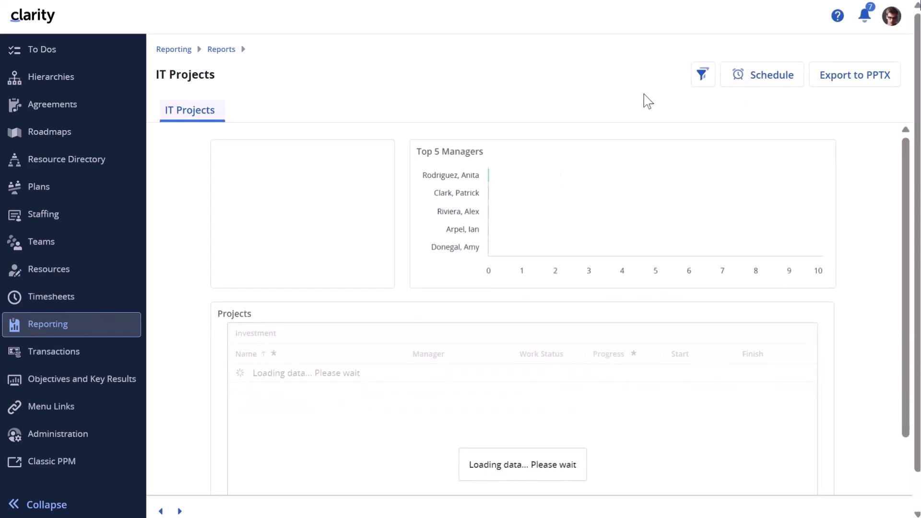
{"action": "left_click", "coordinate": [218, 50]}
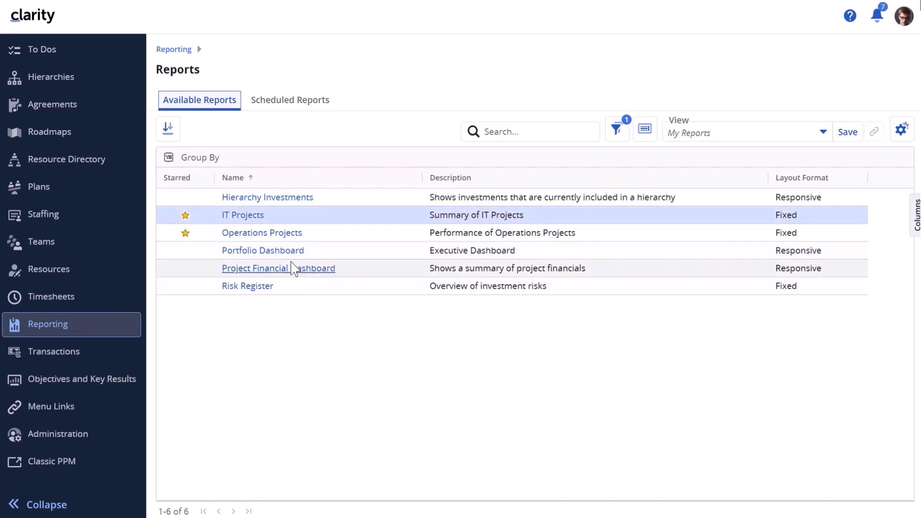
{"action": "left_click", "coordinate": [267, 253]}
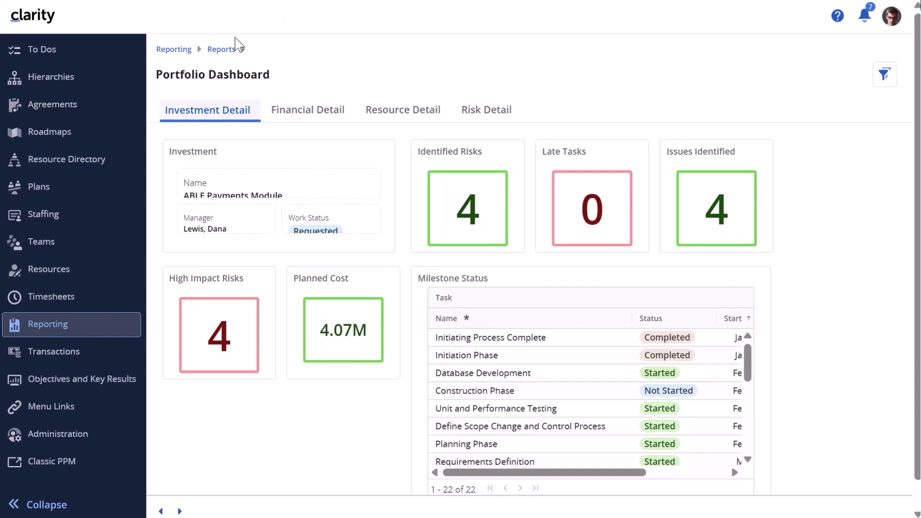
{"action": "left_click", "coordinate": [219, 49]}
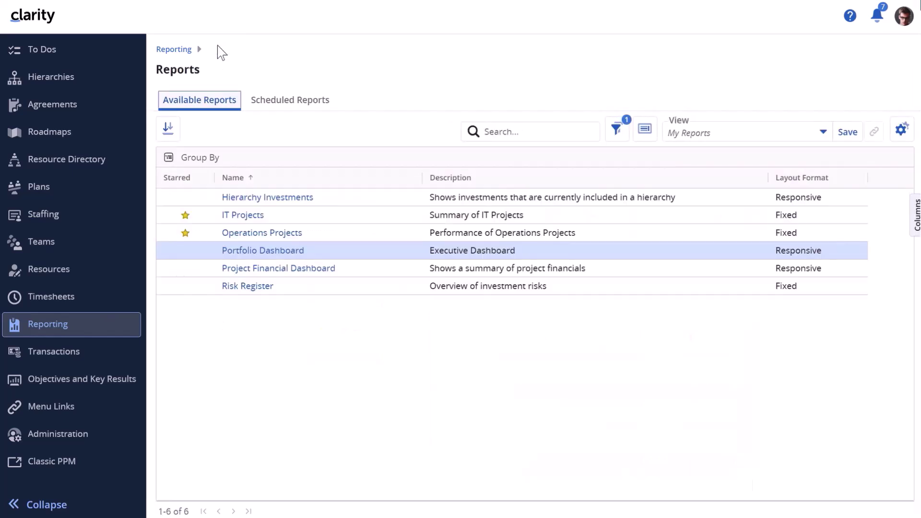
- Compare the scheduling option of the Portfolio Dashboard report with that of the Operations Projects report
{"action": "right_click", "coordinate": [350, 249]}
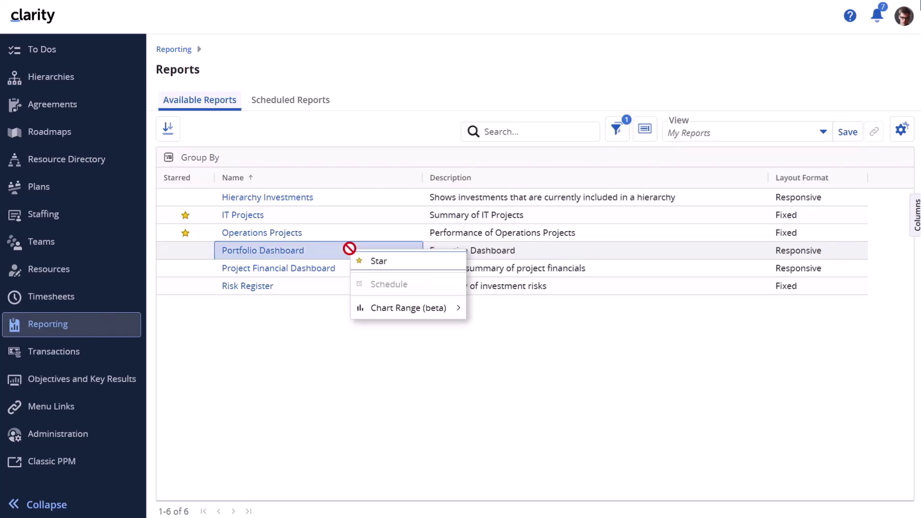
{"action": "left_click", "coordinate": [322, 236]}
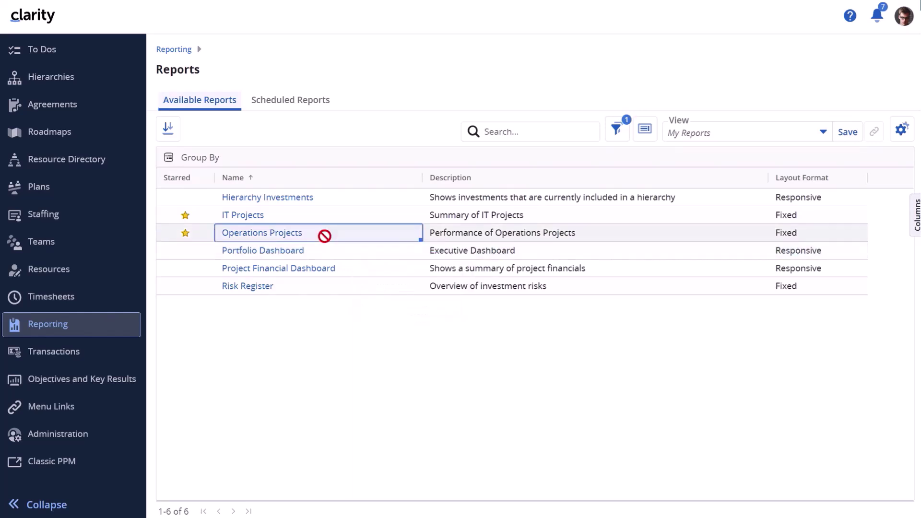
{"action": "right_click", "coordinate": [337, 233]}
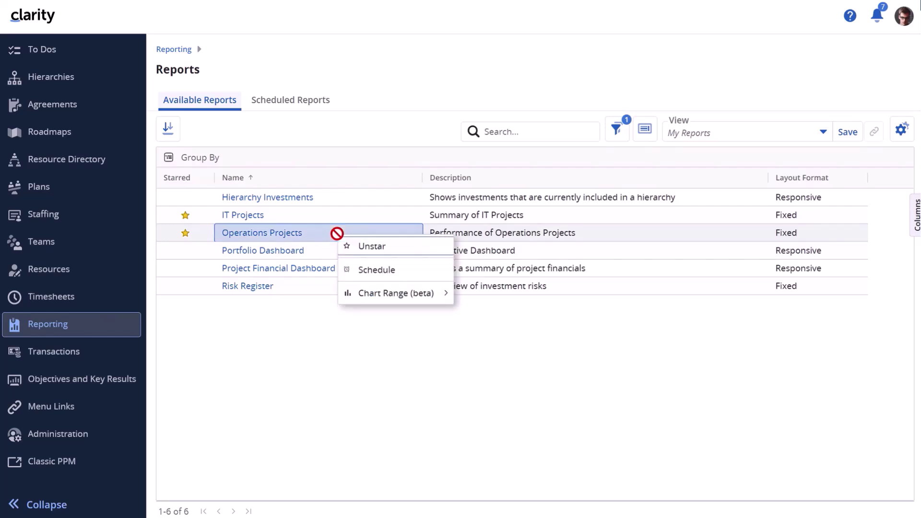
{"action": "left_click", "coordinate": [376, 270]}
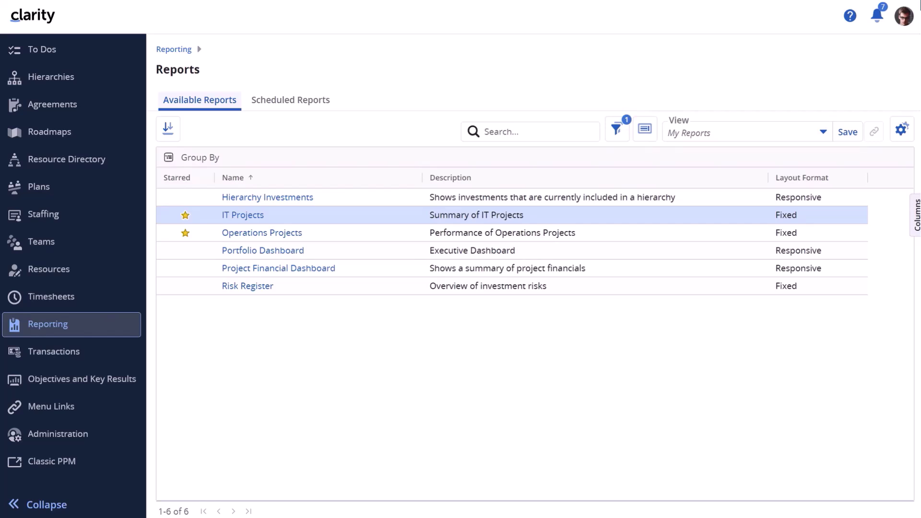
- Create a schedule for the IT Projects report named "IT Projects - Management" and save it
{"action": "right_click", "coordinate": [346, 217]}
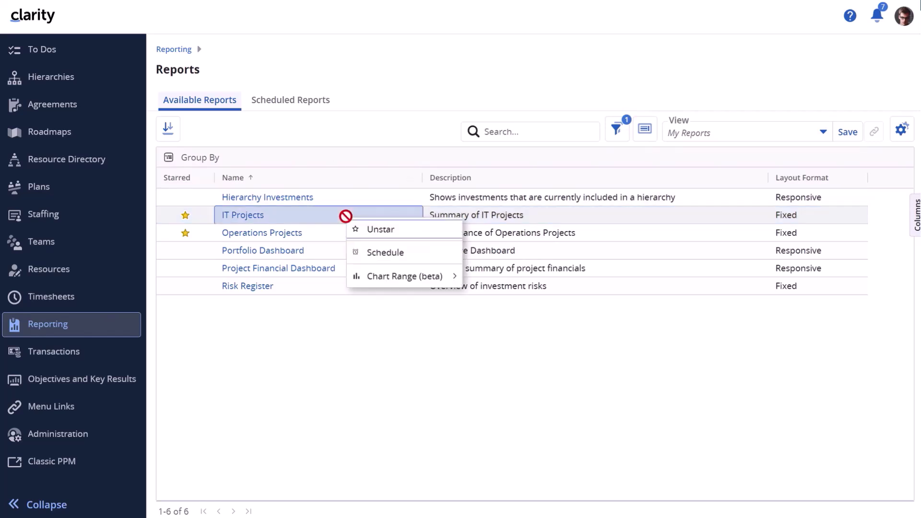
{"action": "left_click", "coordinate": [386, 258]}
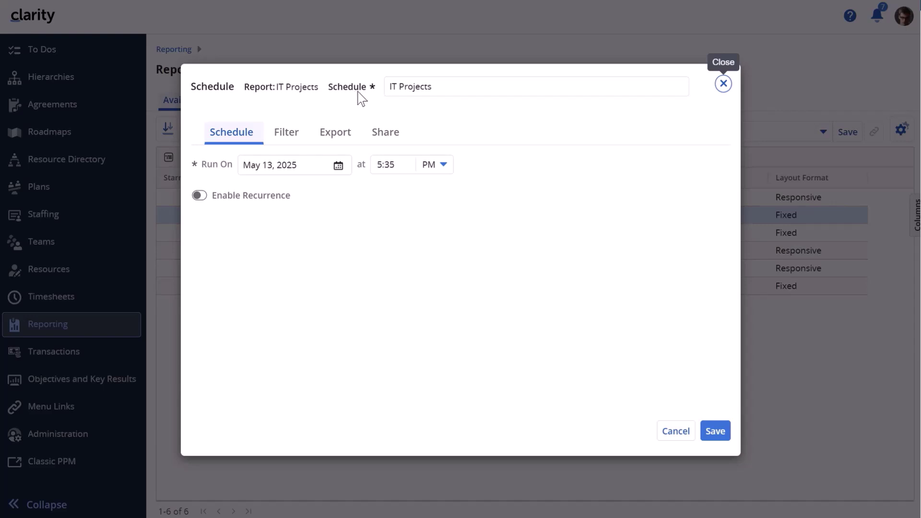
{"action": "left_click", "coordinate": [417, 92]}
{"action": "left_click", "coordinate": [477, 91]}
{"action": "type", "text": "- Man"}
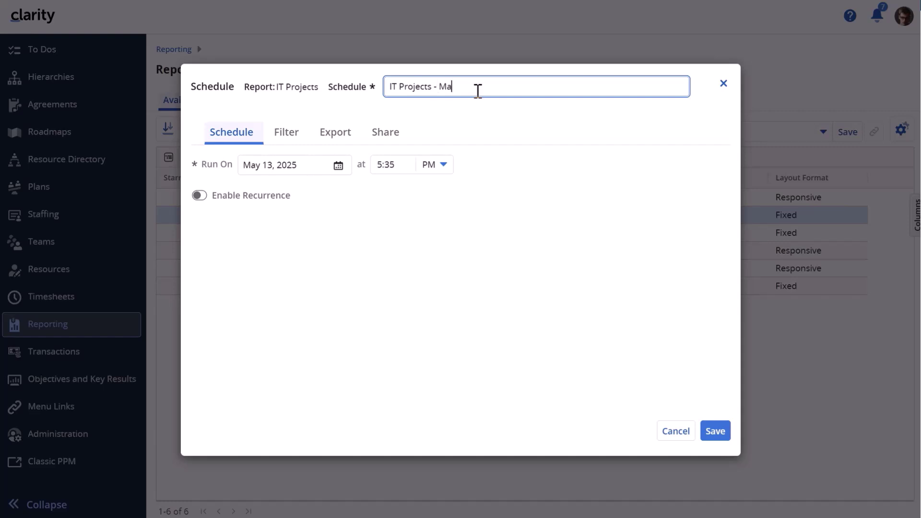
{"action": "type", "text": "agement"}
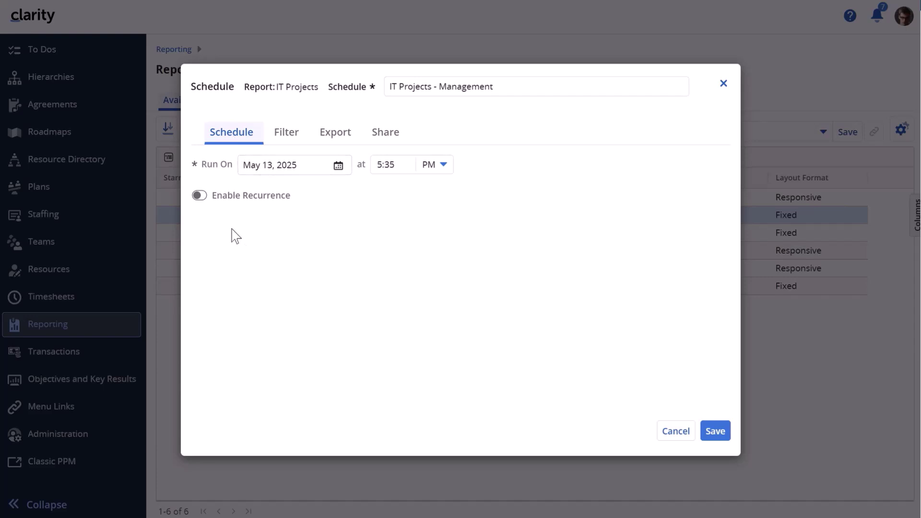
{"action": "left_click", "coordinate": [209, 205]}
{"action": "left_click", "coordinate": [243, 203]}
{"action": "left_click", "coordinate": [714, 433]}
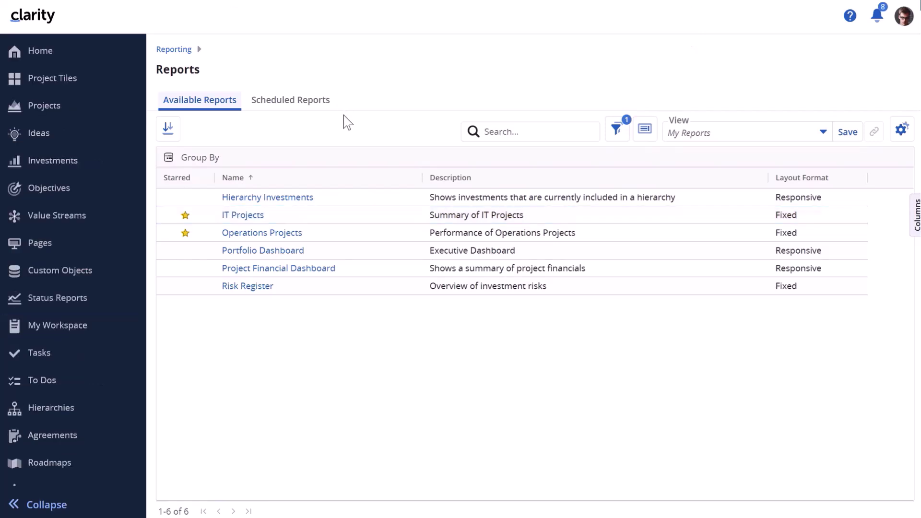
- Start another schedule for the IT Projects report and enable recurrence with Repeat Every set to Week
{"action": "right_click", "coordinate": [310, 217]}
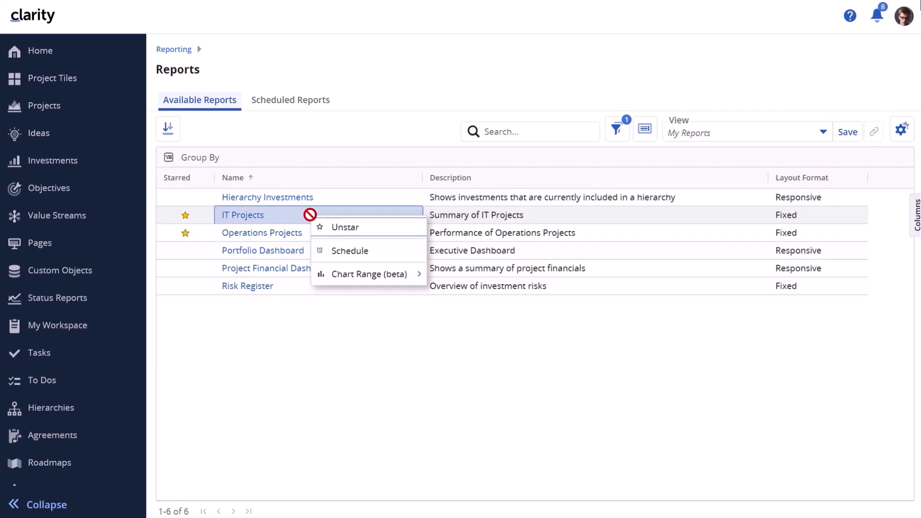
{"action": "left_click", "coordinate": [344, 253]}
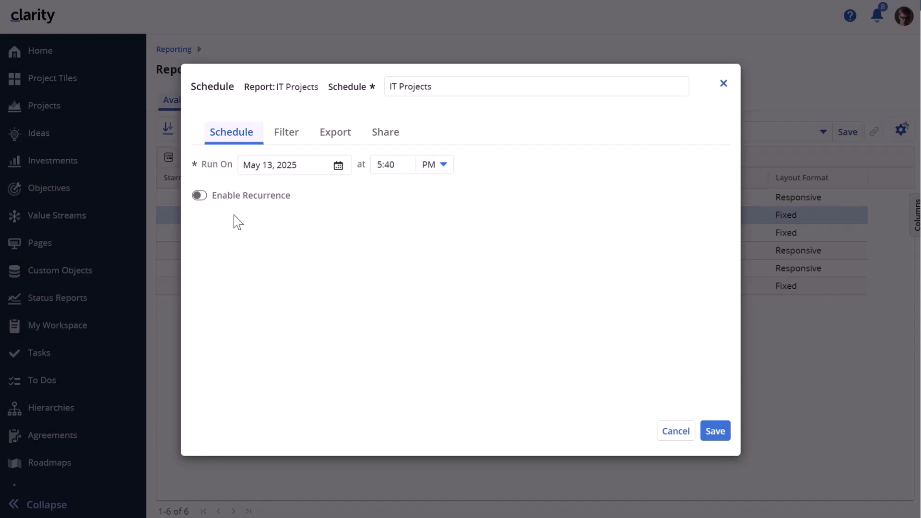
{"action": "left_click", "coordinate": [199, 196]}
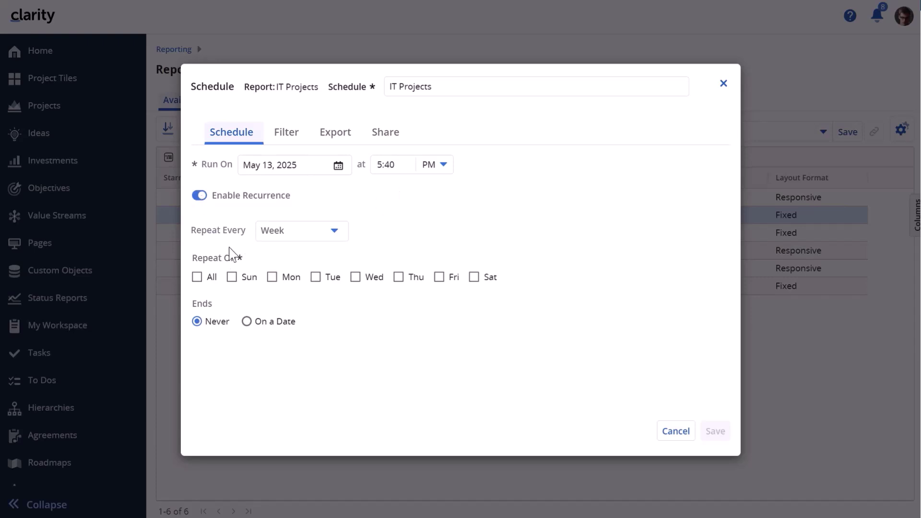
{"action": "left_click", "coordinate": [338, 231]}
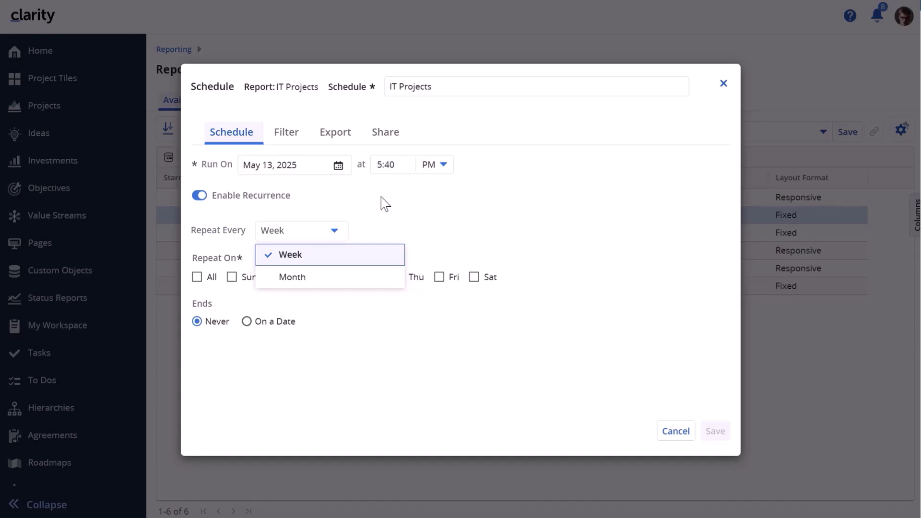
{"action": "left_click", "coordinate": [316, 257]}
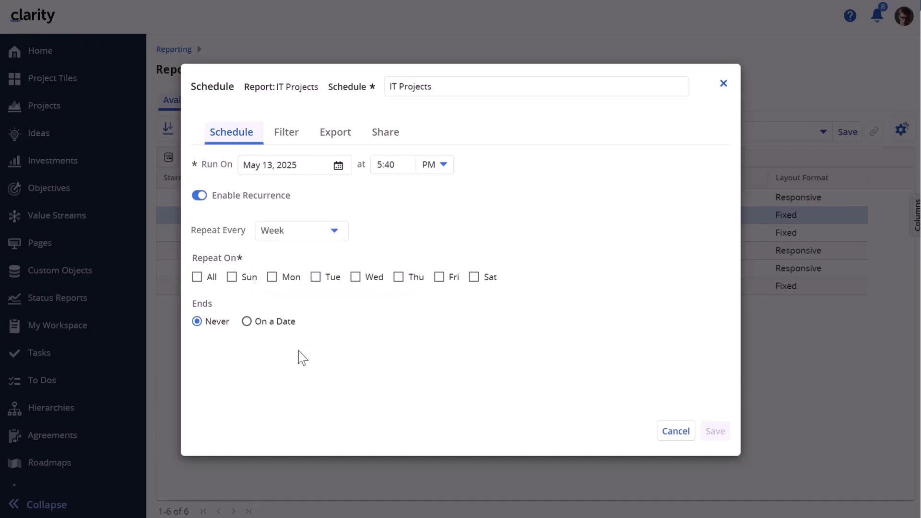
- Set the weekly recurrence to repeat on Monday, Tuesday and Wednesday
{"action": "left_click", "coordinate": [197, 277]}
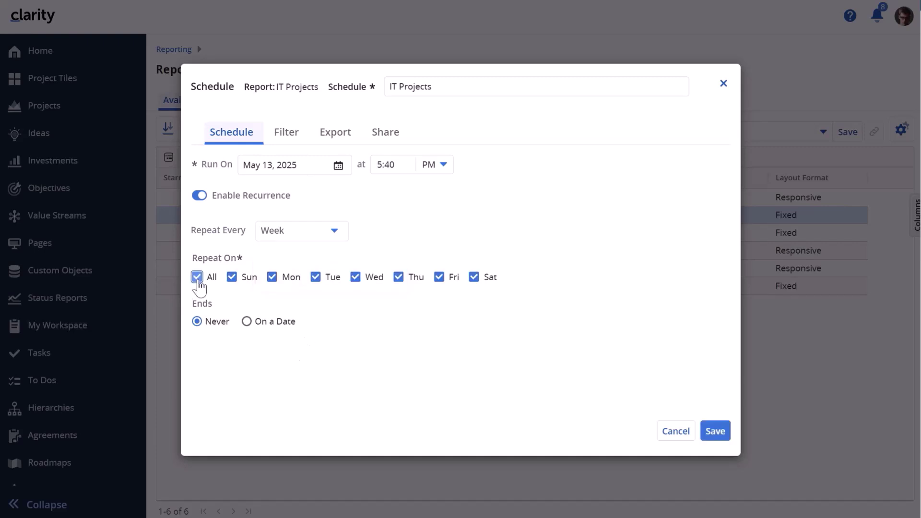
{"action": "left_click", "coordinate": [198, 279]}
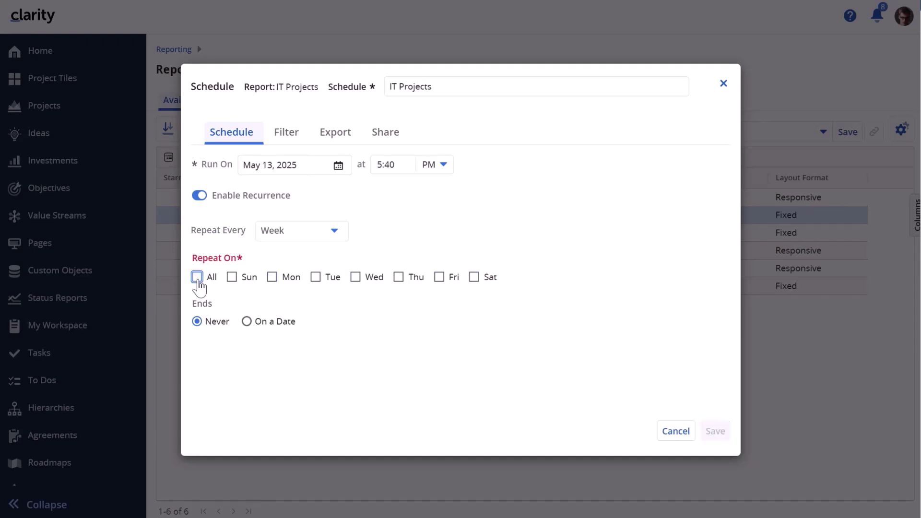
{"action": "left_click", "coordinate": [272, 278]}
{"action": "left_click", "coordinate": [316, 278]}
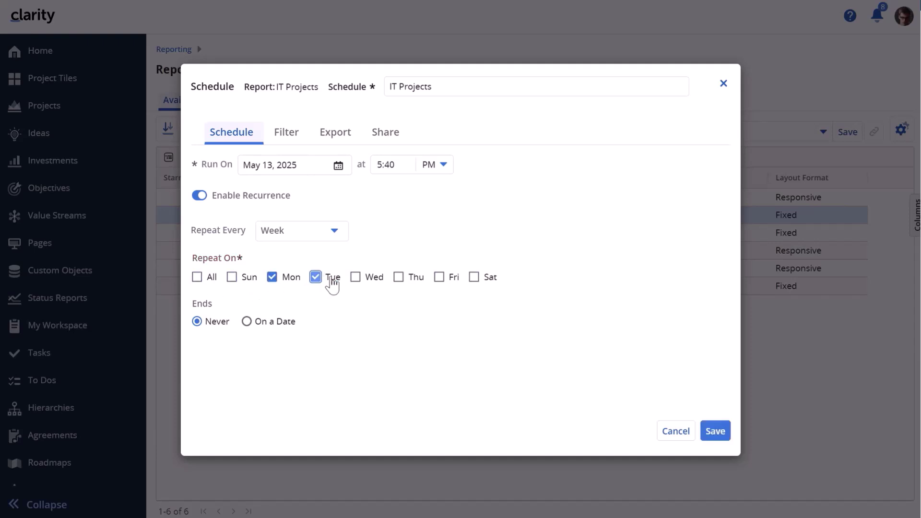
{"action": "left_click", "coordinate": [355, 278]}
- Set the recurrence to end on a date, May 31, 2025
{"action": "left_click", "coordinate": [247, 322]}
{"action": "left_click", "coordinate": [297, 350]}
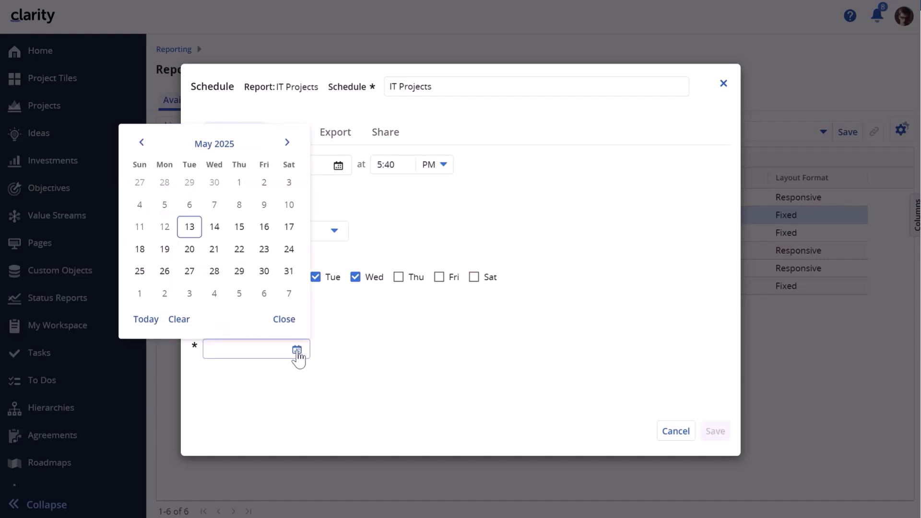
{"action": "left_click", "coordinate": [288, 271]}
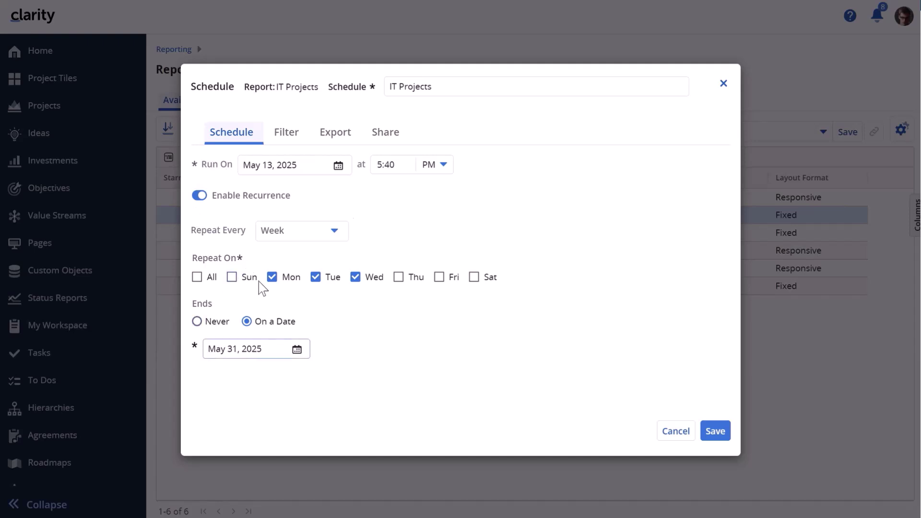
- Change the recurrence to repeat every month, with only May selected and 13 as the date of the month
{"action": "left_click", "coordinate": [334, 232]}
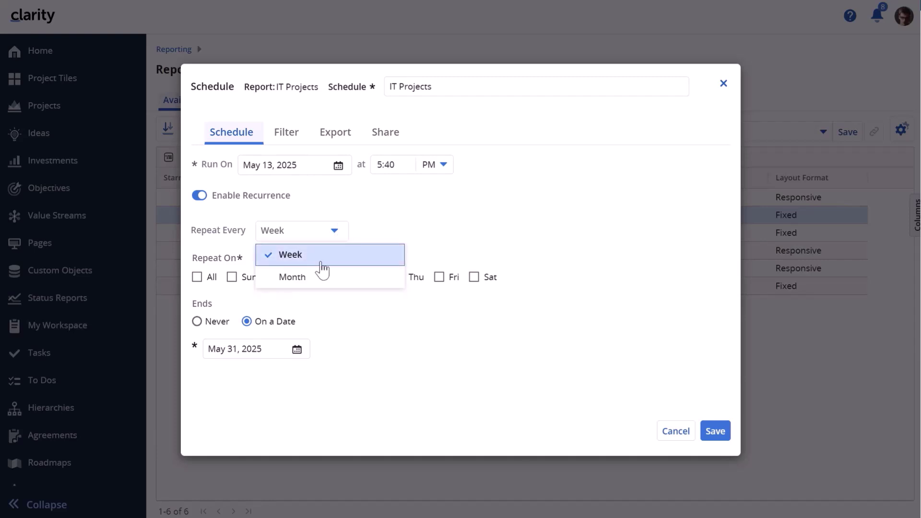
{"action": "left_click", "coordinate": [292, 277]}
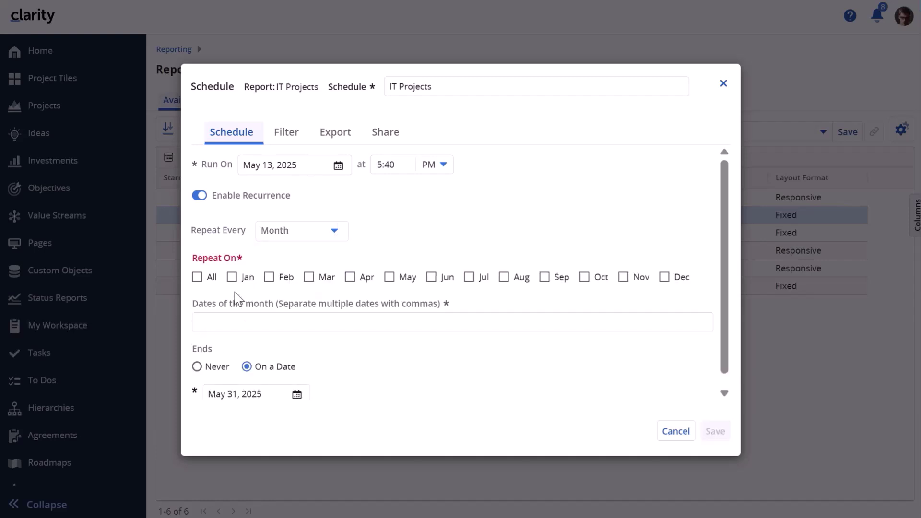
{"action": "left_click", "coordinate": [203, 282]}
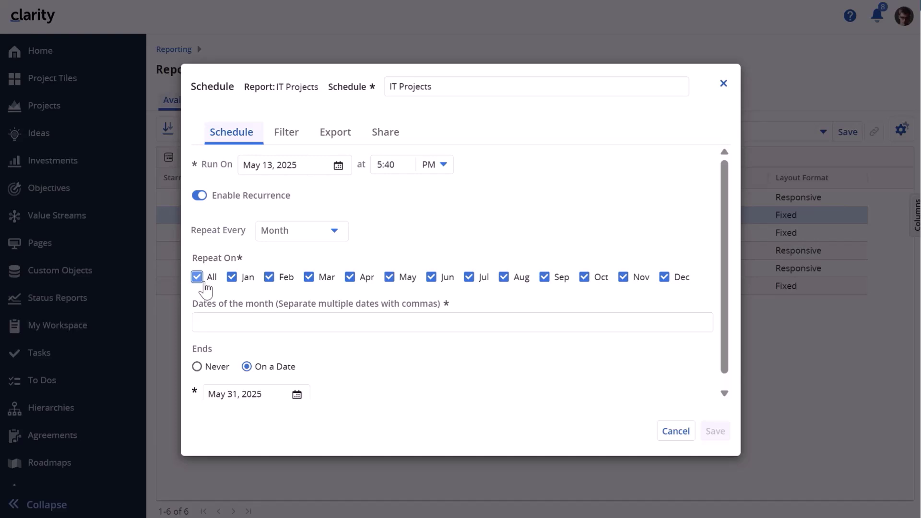
{"action": "left_click", "coordinate": [205, 286]}
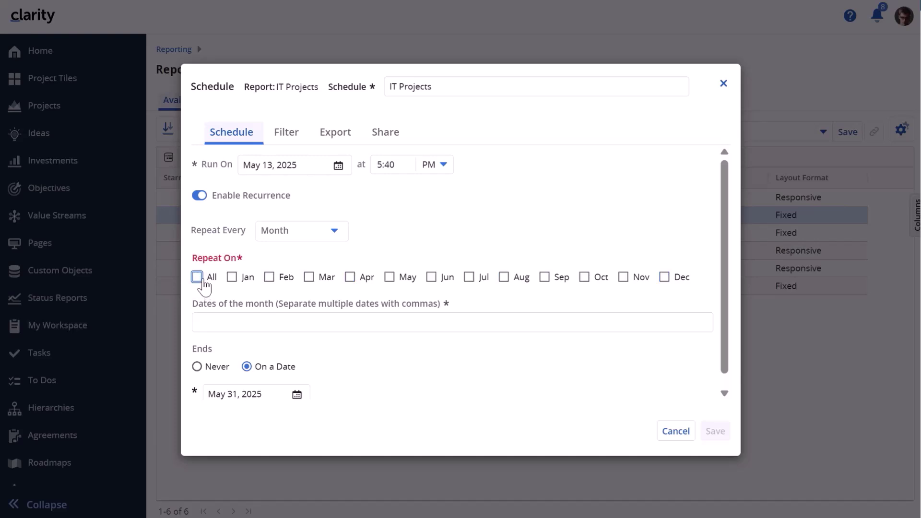
{"action": "left_click", "coordinate": [389, 277]}
{"action": "left_click", "coordinate": [253, 319]}
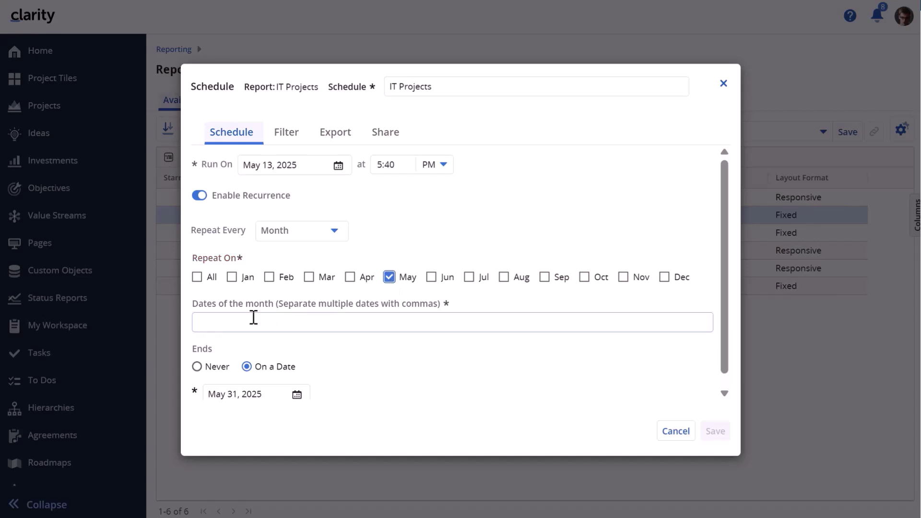
{"action": "left_click", "coordinate": [216, 319]}
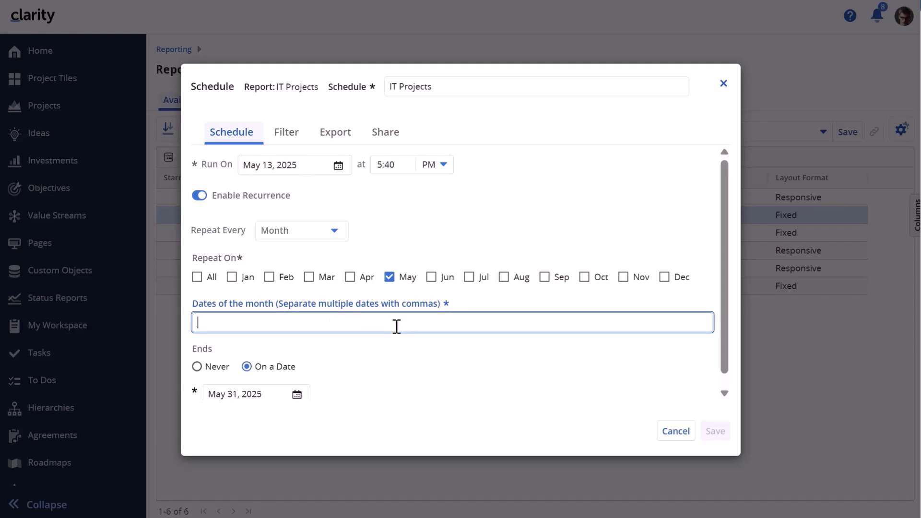
{"action": "type", "text": "13"}
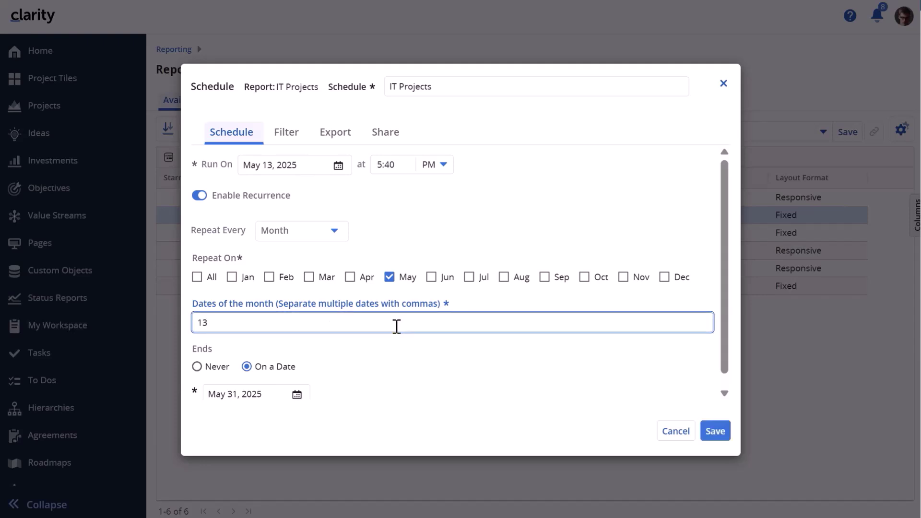
- Extend the dates of the month to 13,14,15 and filter Manager (Investment) to the fifth named person in the list
{"action": "type", "text": ",14,15"}
{"action": "left_click", "coordinate": [566, 383]}
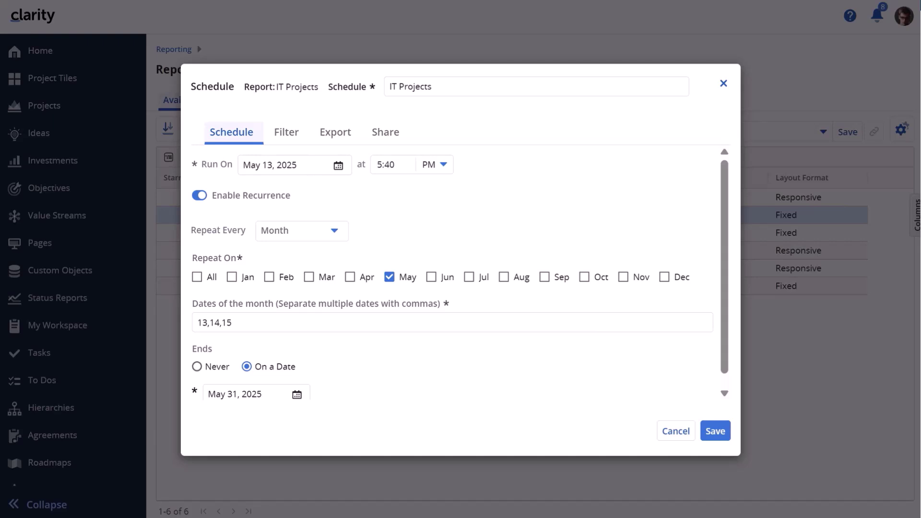
{"action": "left_click", "coordinate": [287, 139]}
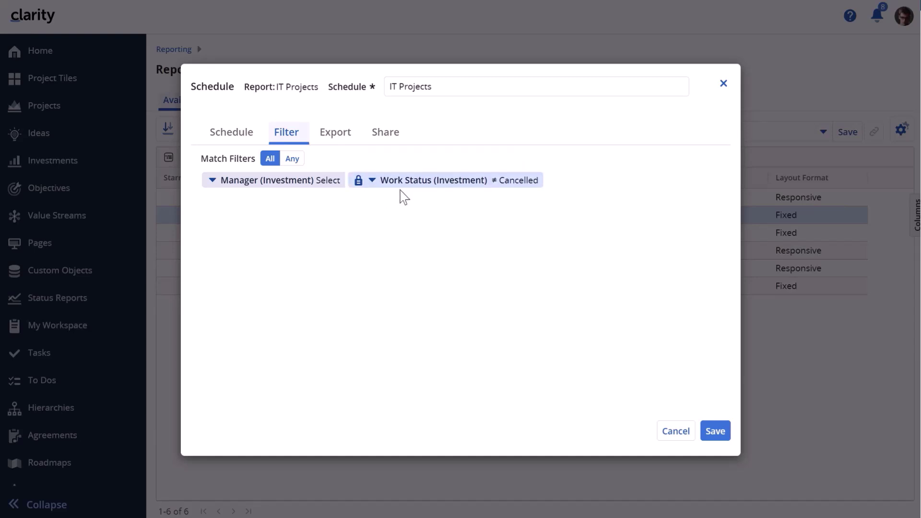
{"action": "left_click", "coordinate": [373, 184]}
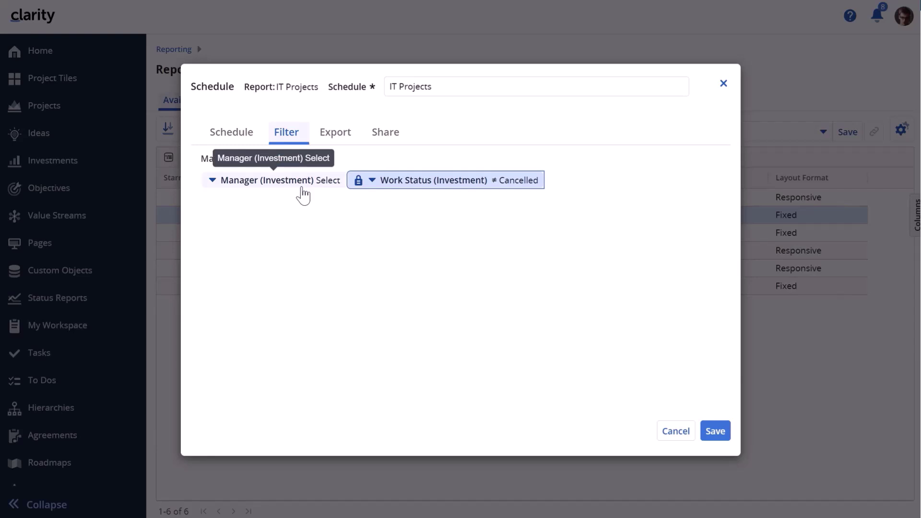
{"action": "left_click", "coordinate": [213, 184]}
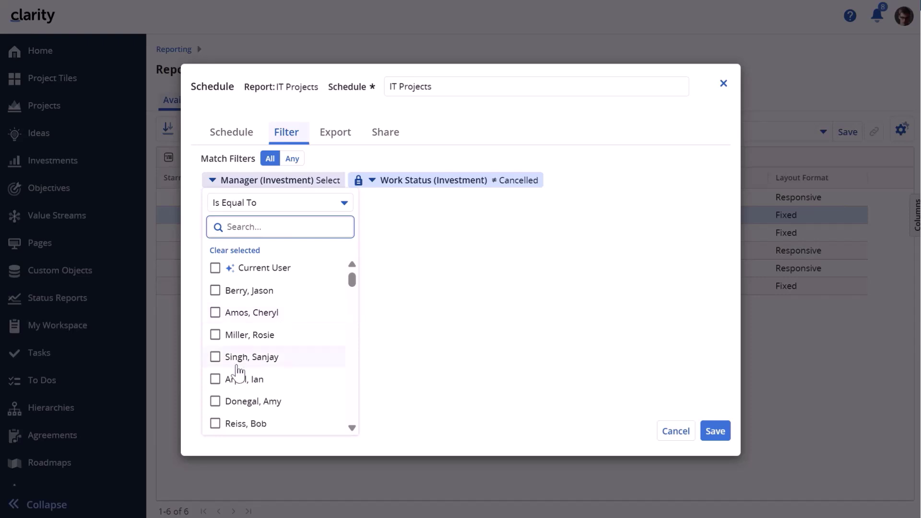
{"action": "left_click", "coordinate": [217, 382]}
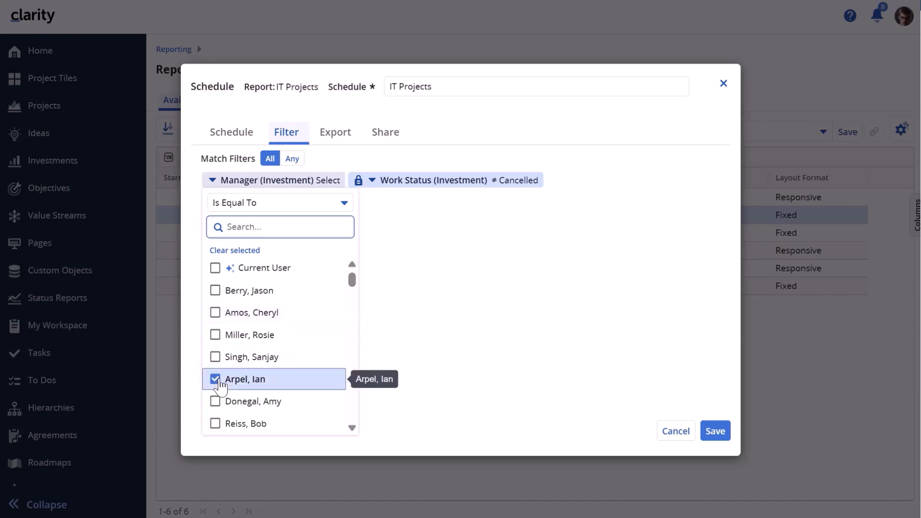
{"action": "left_click", "coordinate": [465, 310]}
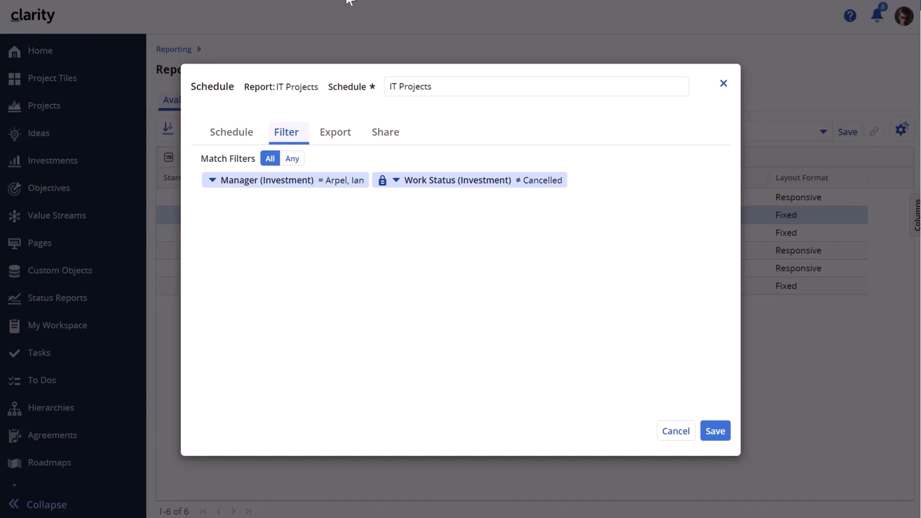
- Try French as the export language and FTE as the unit of measure for the schedule
{"action": "left_click", "coordinate": [337, 135]}
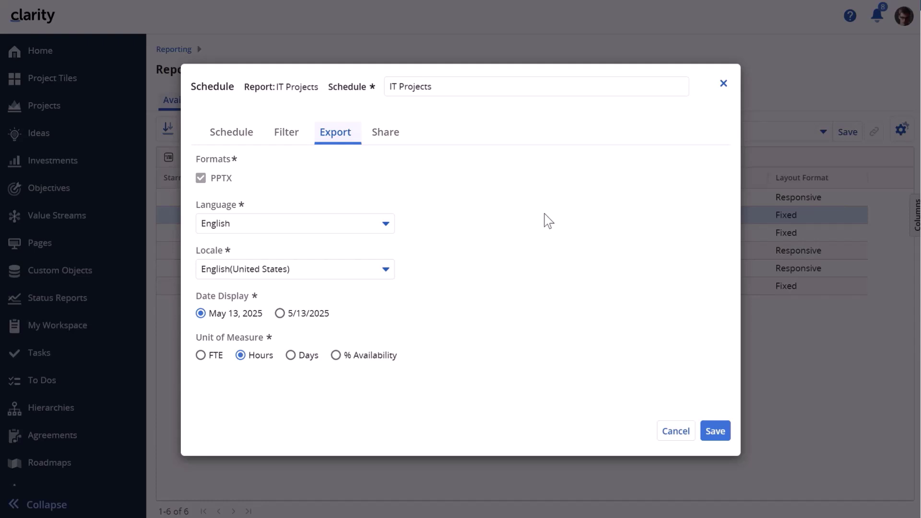
{"action": "left_click", "coordinate": [389, 228]}
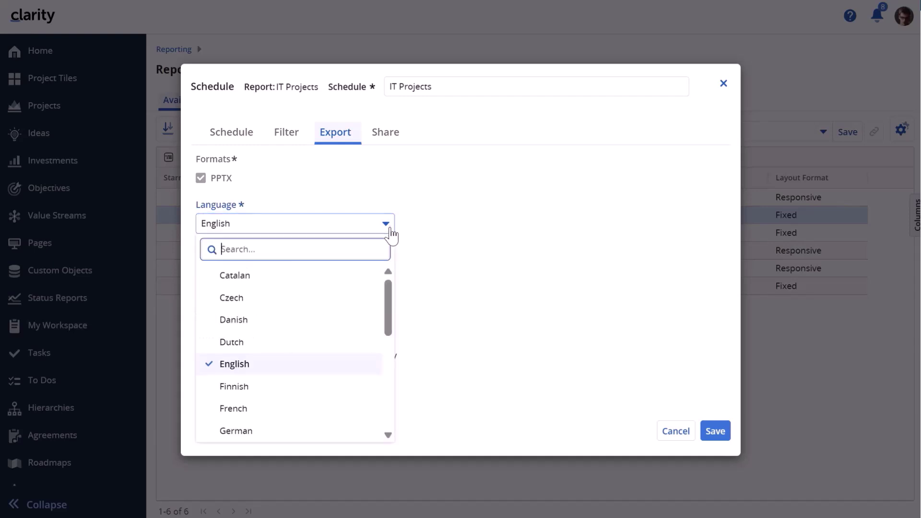
{"action": "left_click", "coordinate": [240, 409]}
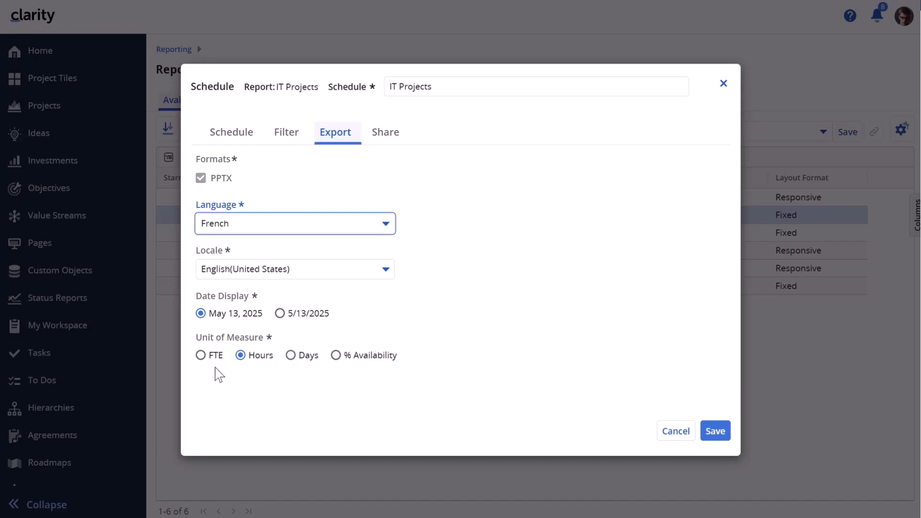
{"action": "left_click", "coordinate": [202, 356]}
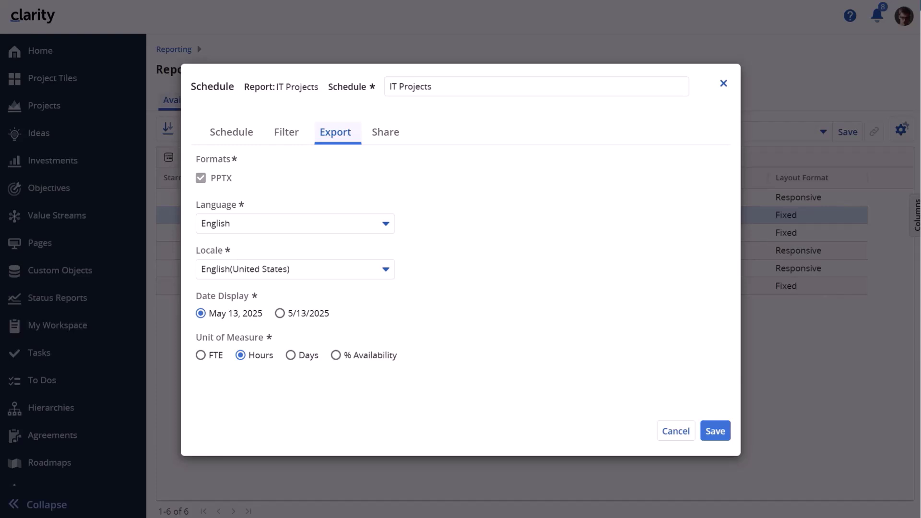
- Share the schedule with the second and third people in the list
{"action": "left_click", "coordinate": [386, 134]}
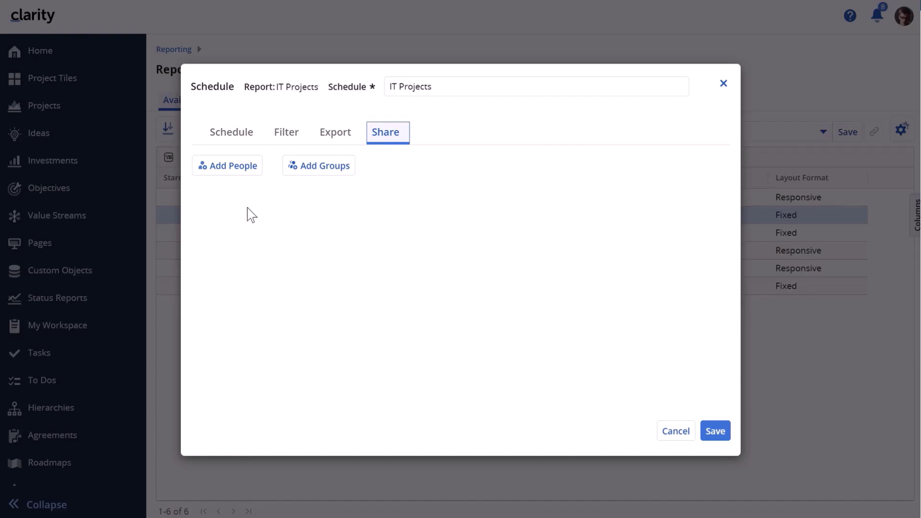
{"action": "left_click", "coordinate": [234, 168]}
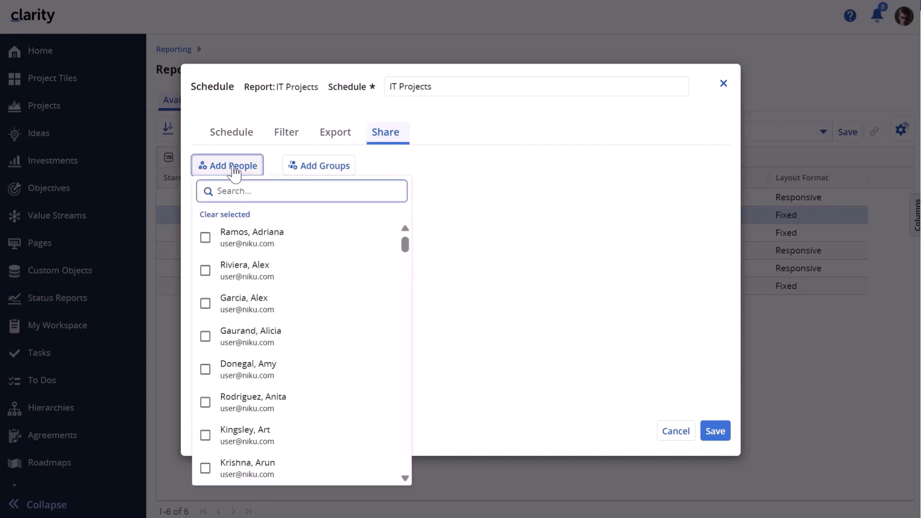
{"action": "left_click", "coordinate": [206, 273]}
{"action": "left_click", "coordinate": [206, 304]}
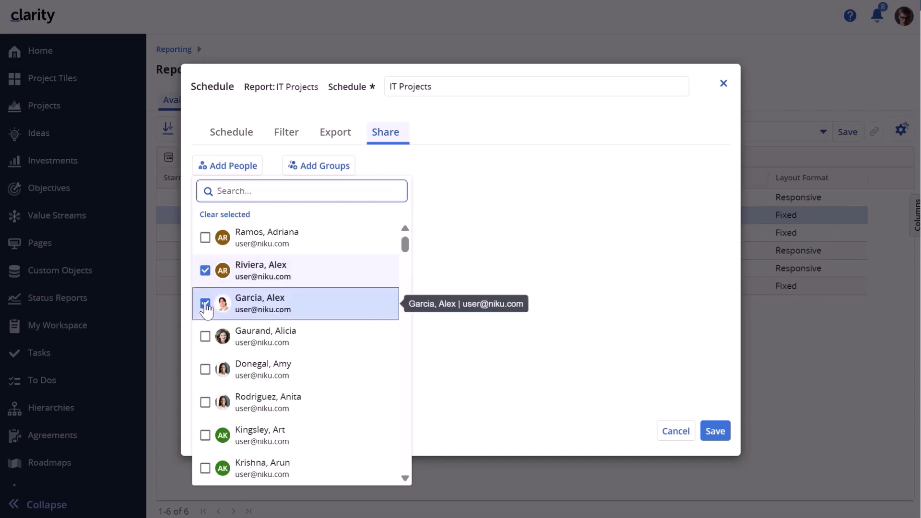
{"action": "left_click", "coordinate": [464, 199]}
- Share the schedule with the Checklist Sharing and Company Manager groups and save the schedule
{"action": "left_click", "coordinate": [325, 168]}
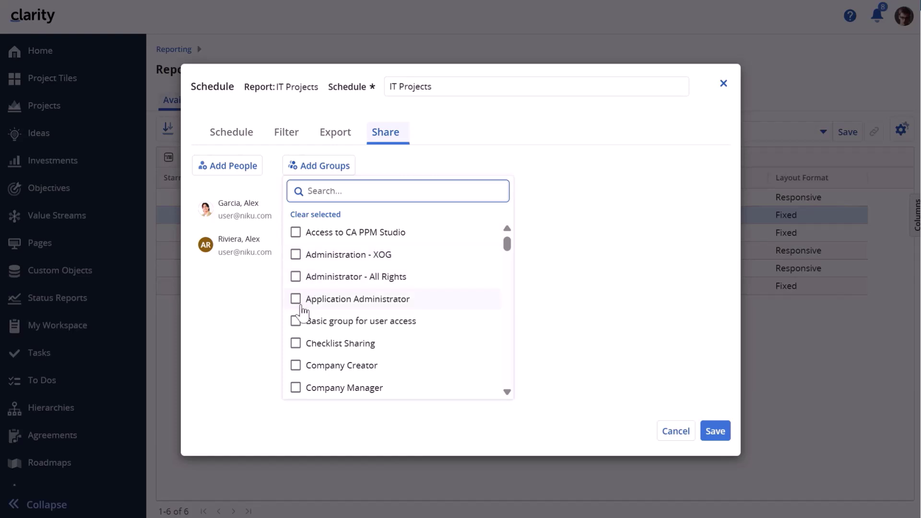
{"action": "left_click", "coordinate": [296, 344]}
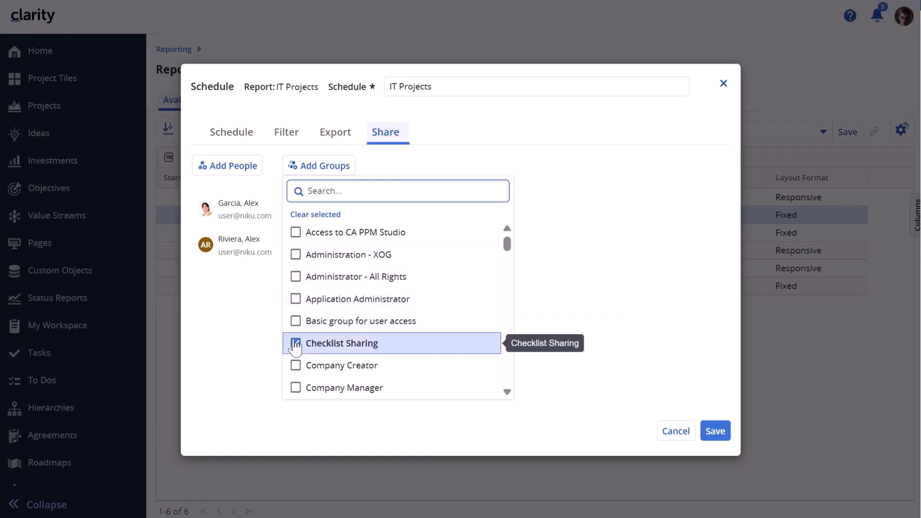
{"action": "left_click", "coordinate": [295, 388]}
{"action": "left_click", "coordinate": [241, 399]}
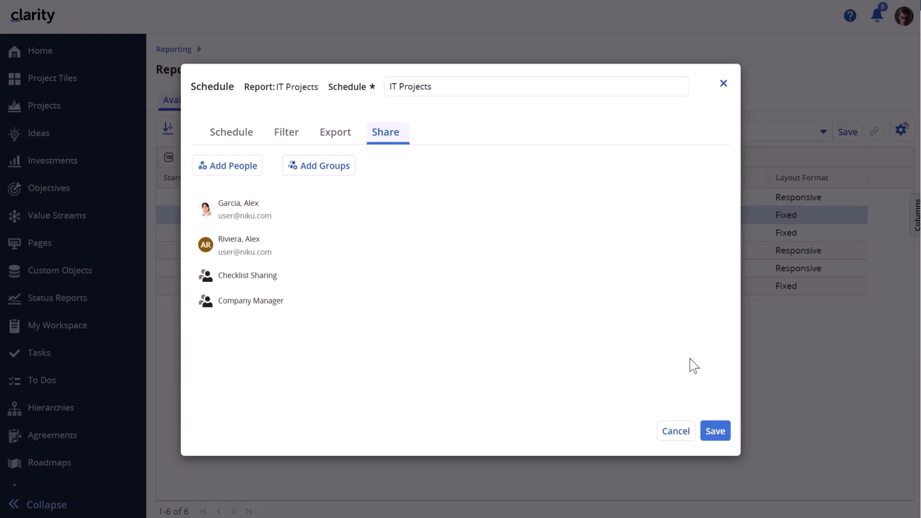
{"action": "left_click", "coordinate": [716, 434]}
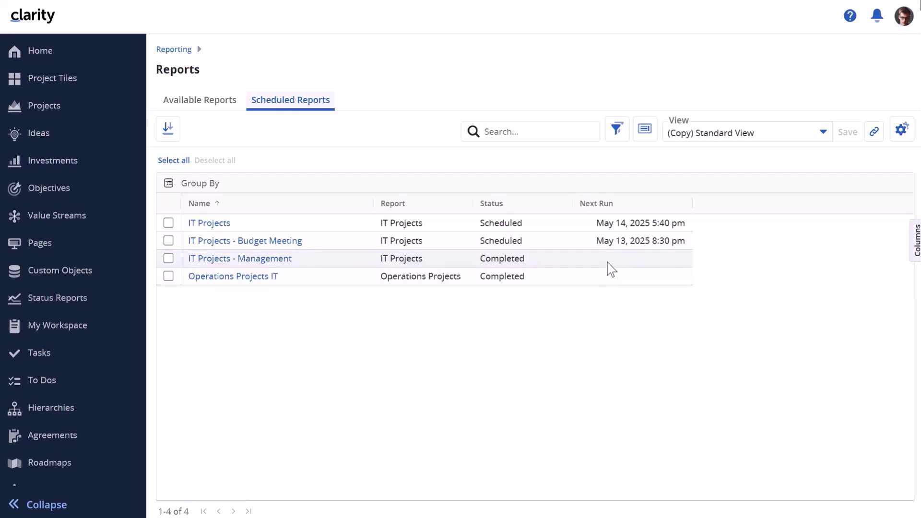
- Review which columns are available for the scheduled reports list
{"action": "left_click", "coordinate": [914, 252]}
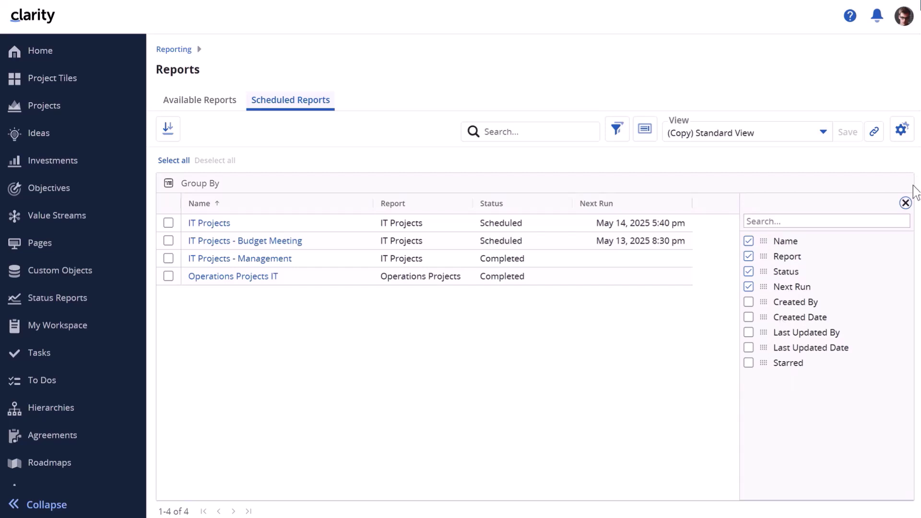
{"action": "left_click", "coordinate": [905, 202]}
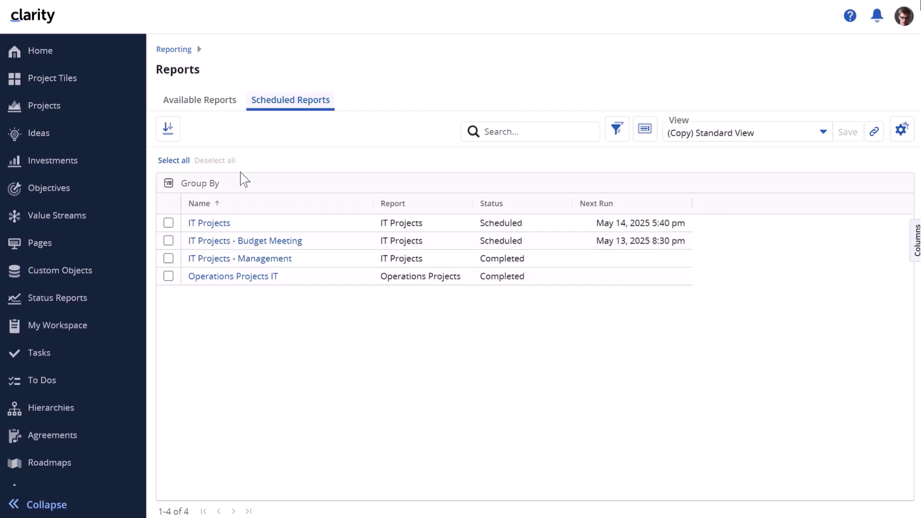
- Rename the IT Projects schedule as IT Projects Publish in the scheduled reports list
{"action": "left_click", "coordinate": [260, 226]}
{"action": "type", "text": "P"}
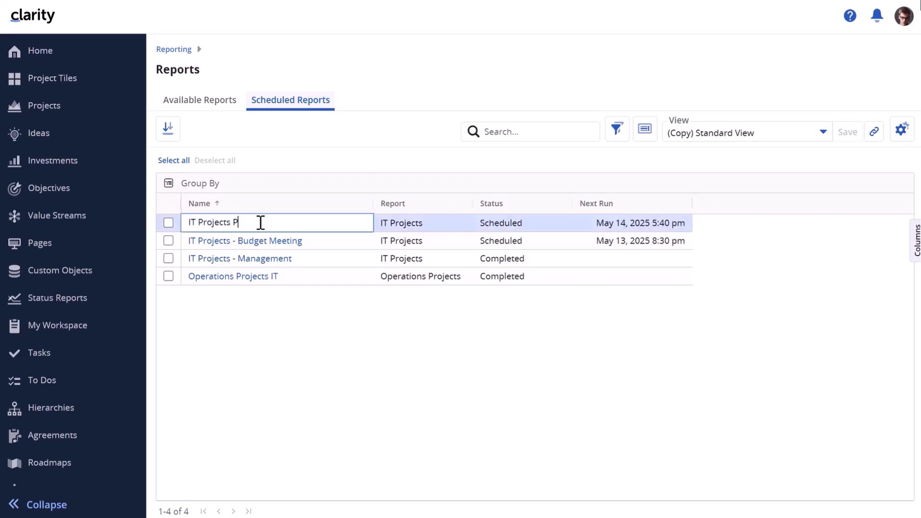
{"action": "type", "text": "ublish"}
{"action": "key", "text": "Return"}
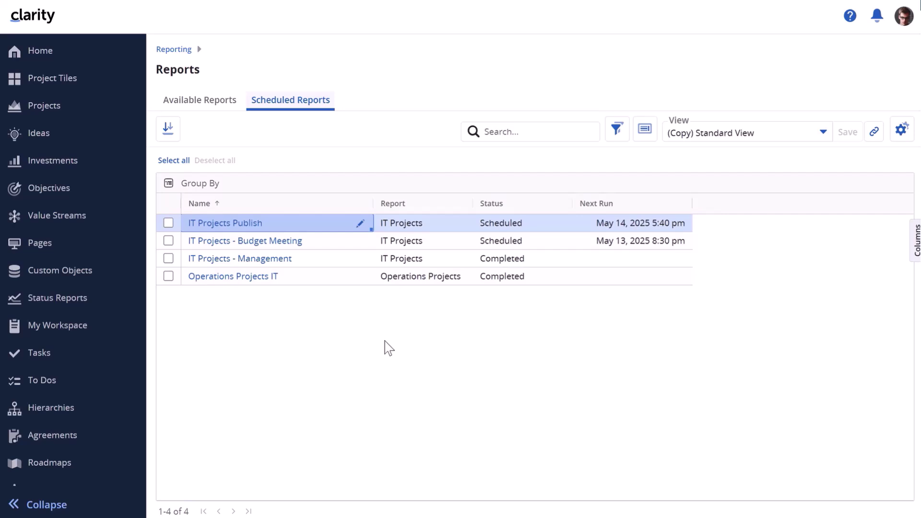
{"action": "left_click", "coordinate": [430, 227]}
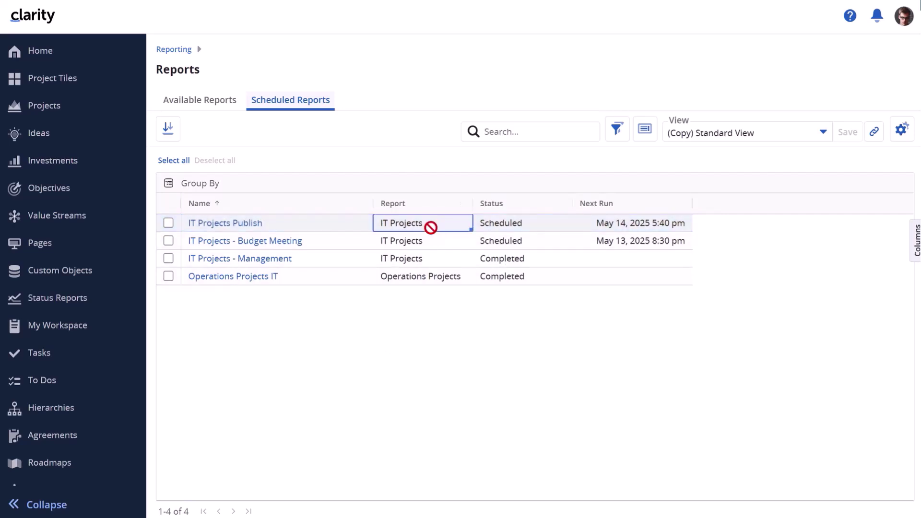
{"action": "left_click", "coordinate": [537, 224]}
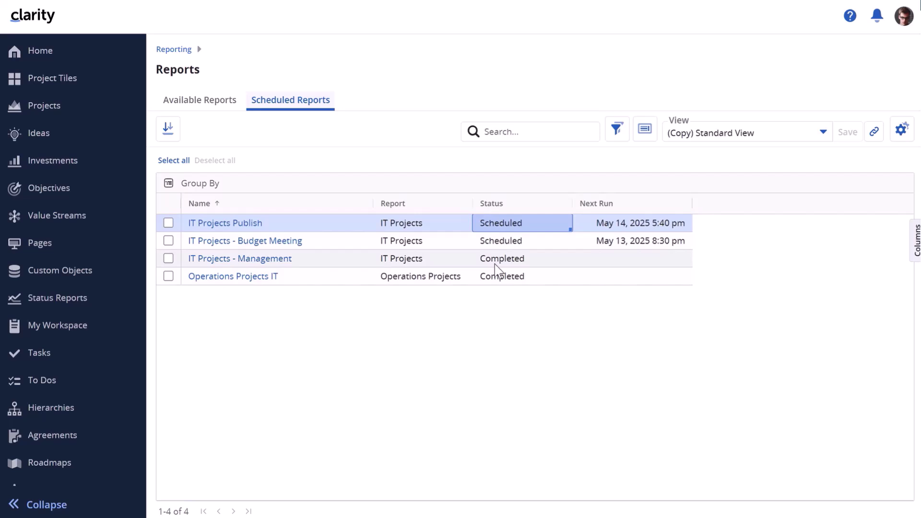
- Examine the schedule, filter, export and share settings of the IT Projects - Management schedule and close it
{"action": "left_click", "coordinate": [264, 261]}
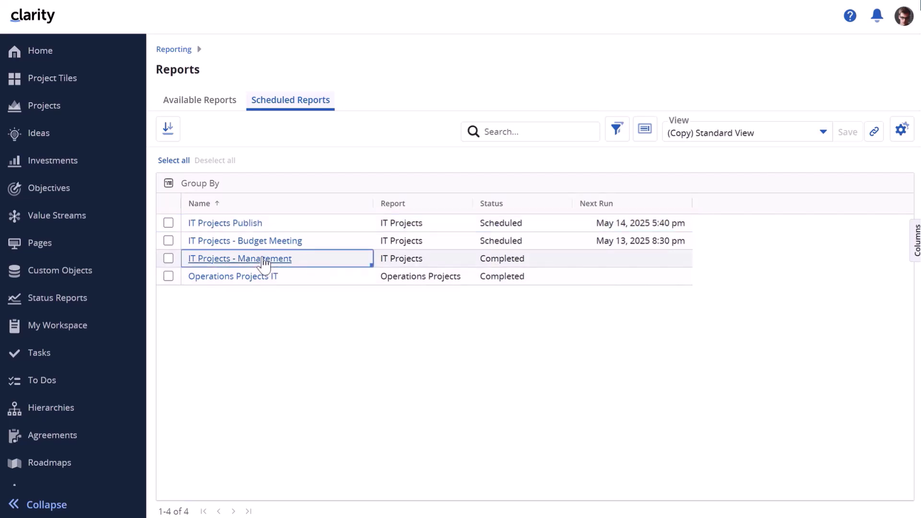
{"action": "left_click", "coordinate": [264, 262]}
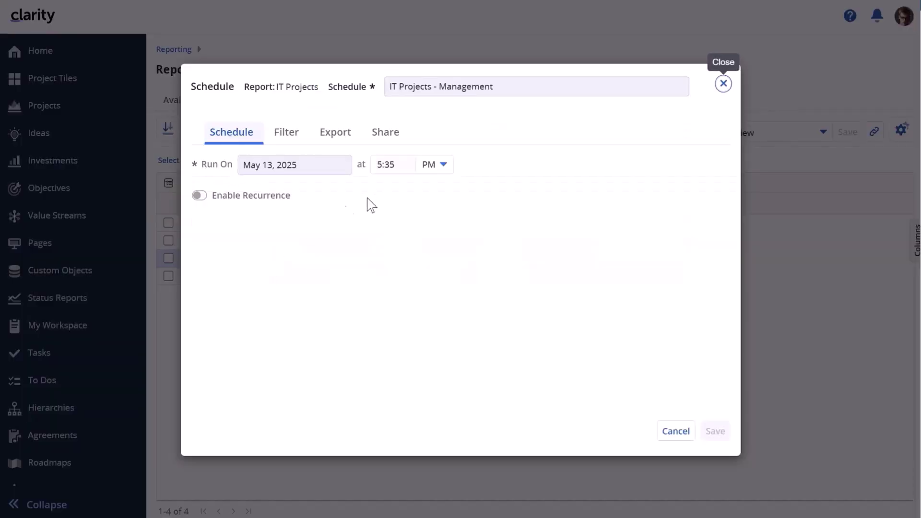
{"action": "left_click", "coordinate": [286, 137]}
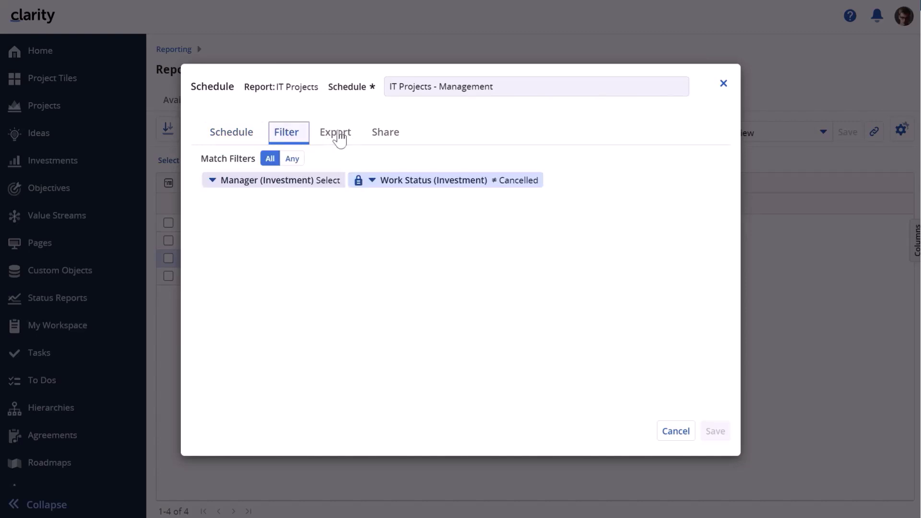
{"action": "left_click", "coordinate": [342, 137]}
{"action": "left_click", "coordinate": [386, 136]}
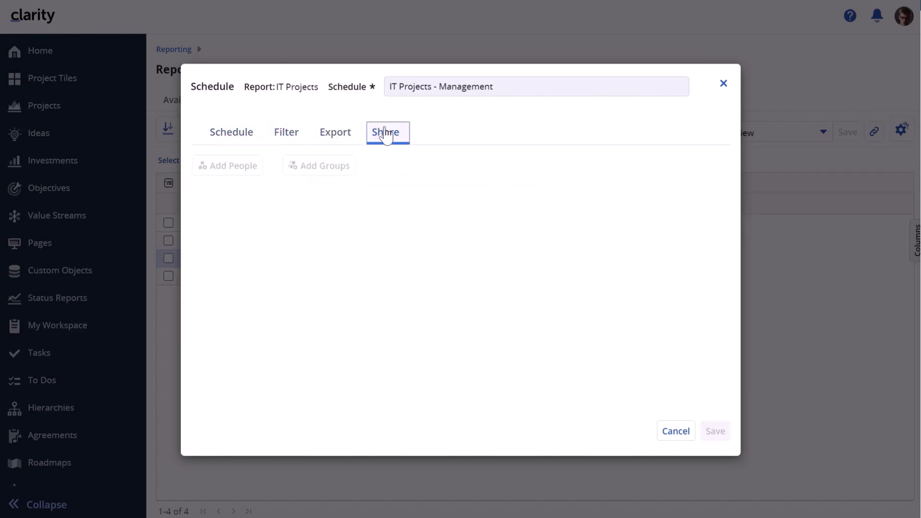
{"action": "left_click", "coordinate": [723, 84]}
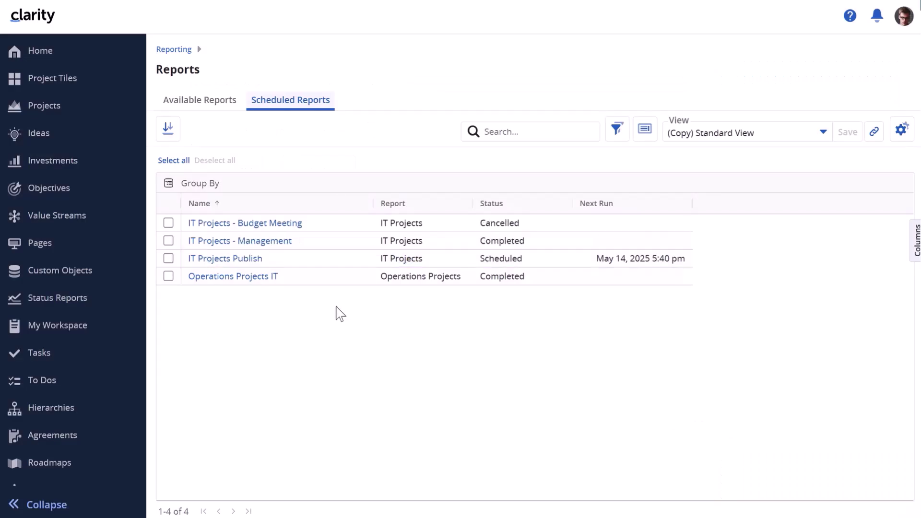
- Examine the recurrence, export and share settings of the IT Projects - Budget Meeting schedule and close it
{"action": "left_click", "coordinate": [263, 224]}
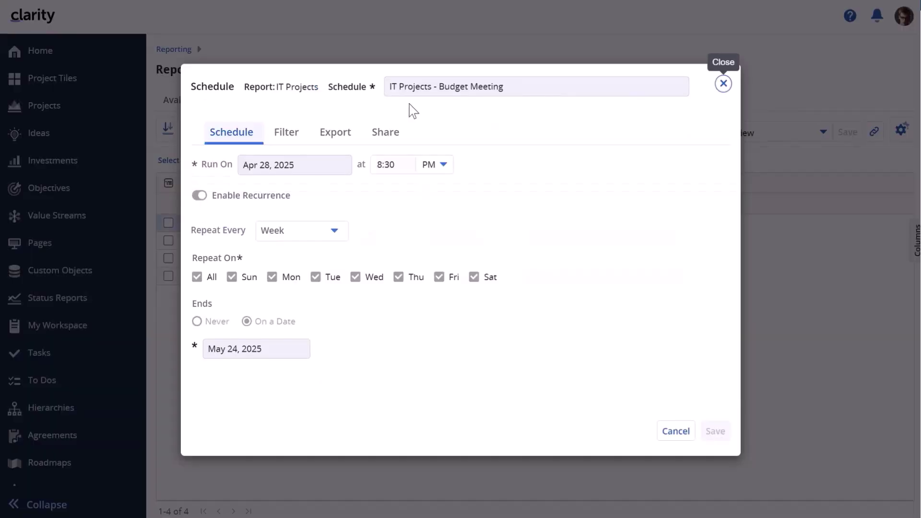
{"action": "left_click", "coordinate": [328, 138]}
{"action": "left_click", "coordinate": [382, 139]}
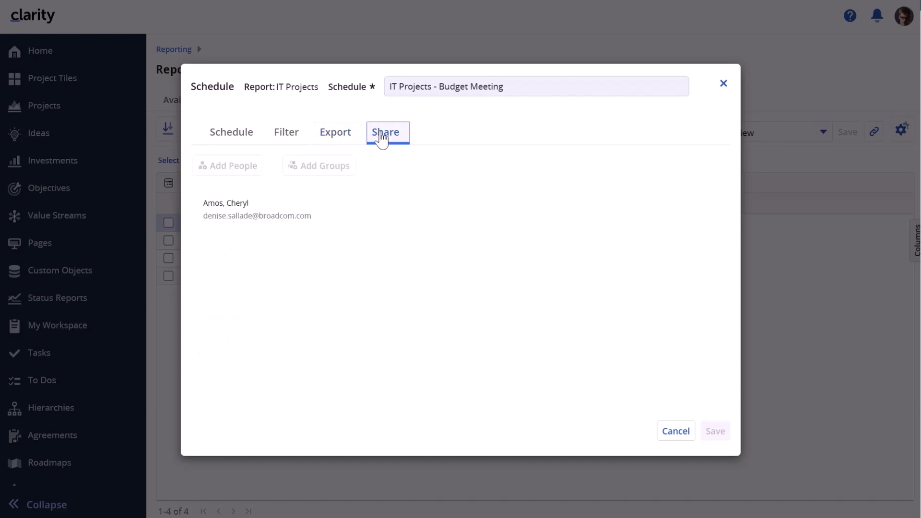
{"action": "left_click", "coordinate": [723, 83]}
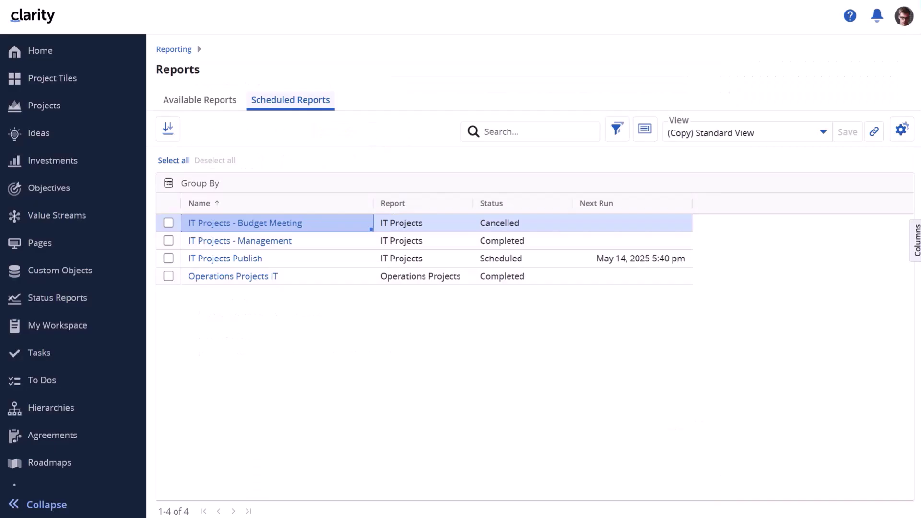
- Set the IT Projects Publish schedule's run time to 6:00 PM and enter 13,14,15.16 as its dates of the month
{"action": "left_click", "coordinate": [223, 261]}
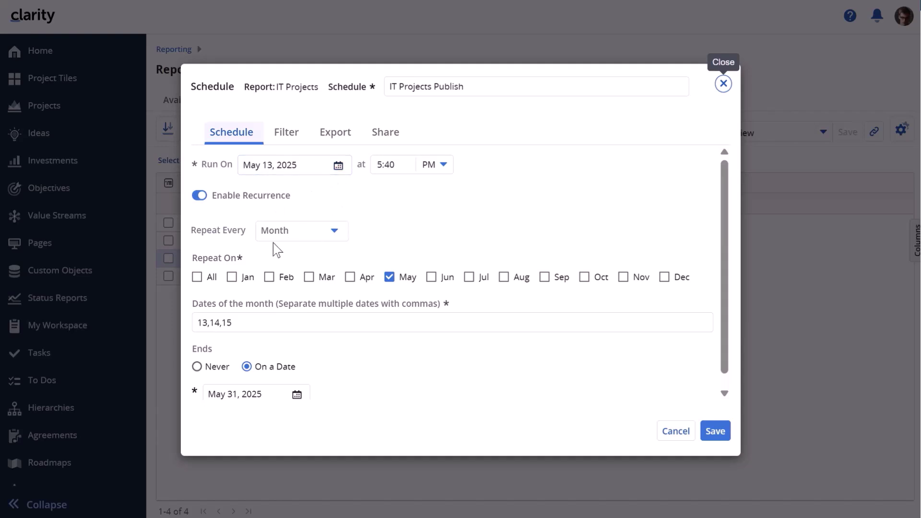
{"action": "left_click_drag", "start_coordinate": [402, 164], "coordinate": [361, 165]}
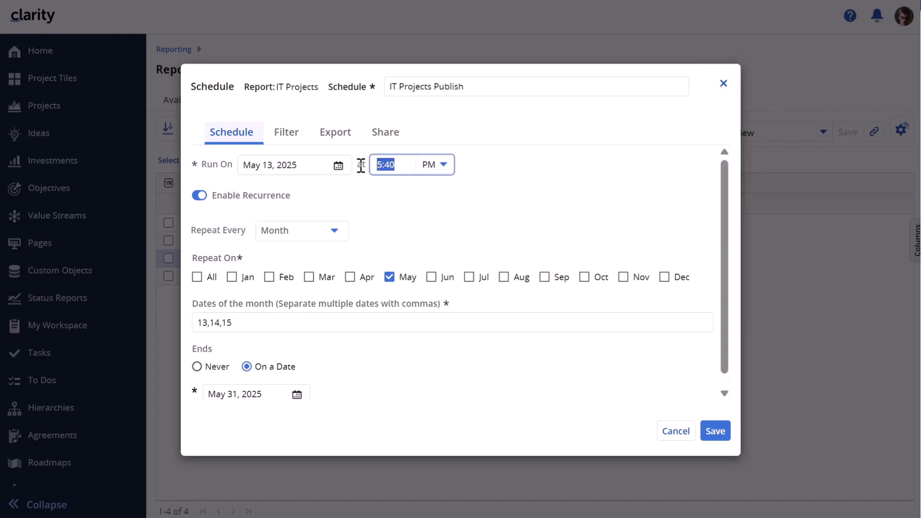
{"action": "type", "text": "6:00"}
{"action": "left_click", "coordinate": [264, 323]}
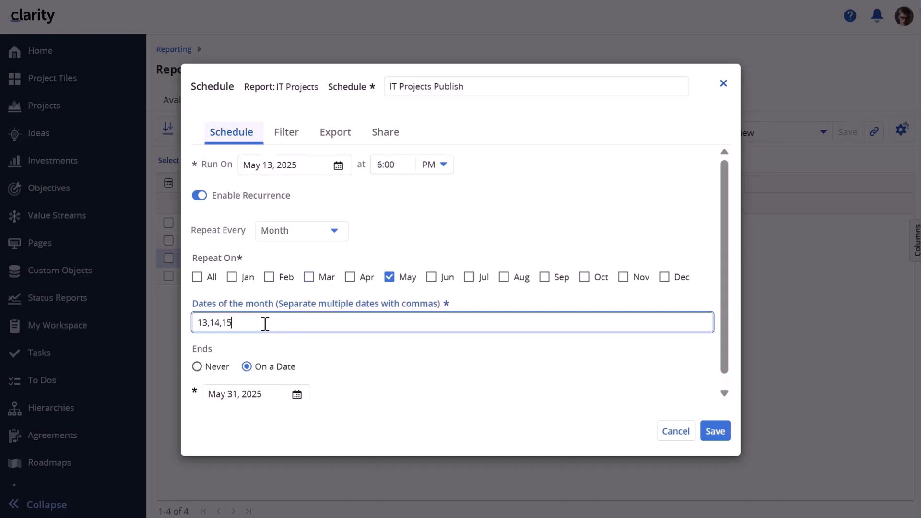
{"action": "type", "text": ".16"}
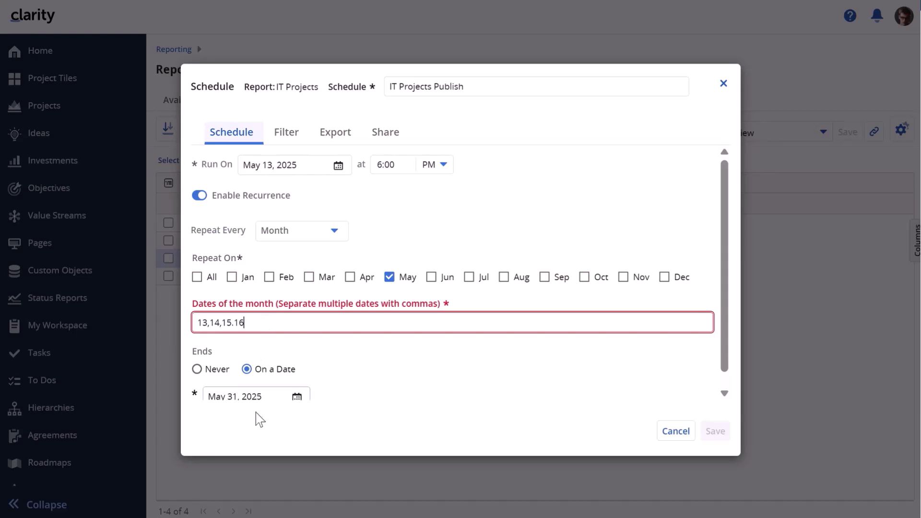
- Add the next manager in the list to the schedule's Manager (Investment) filter
{"action": "left_click", "coordinate": [295, 137]}
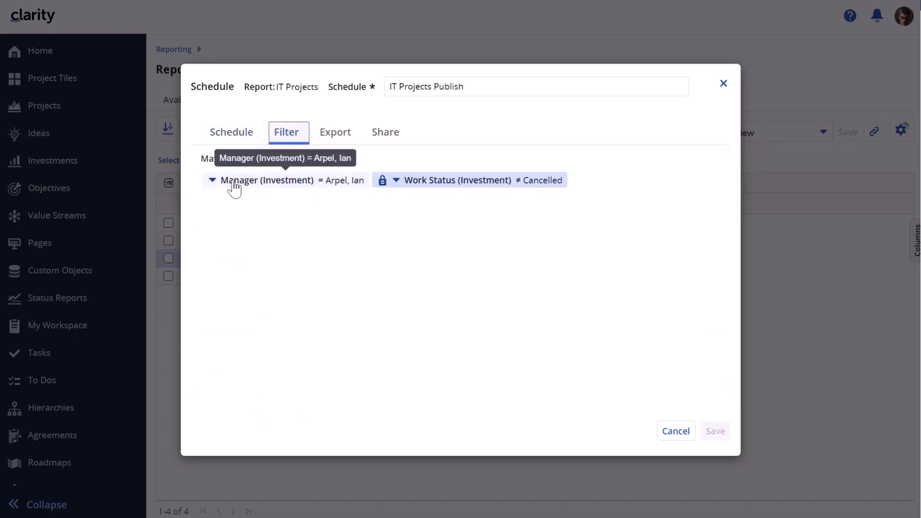
{"action": "left_click", "coordinate": [212, 182]}
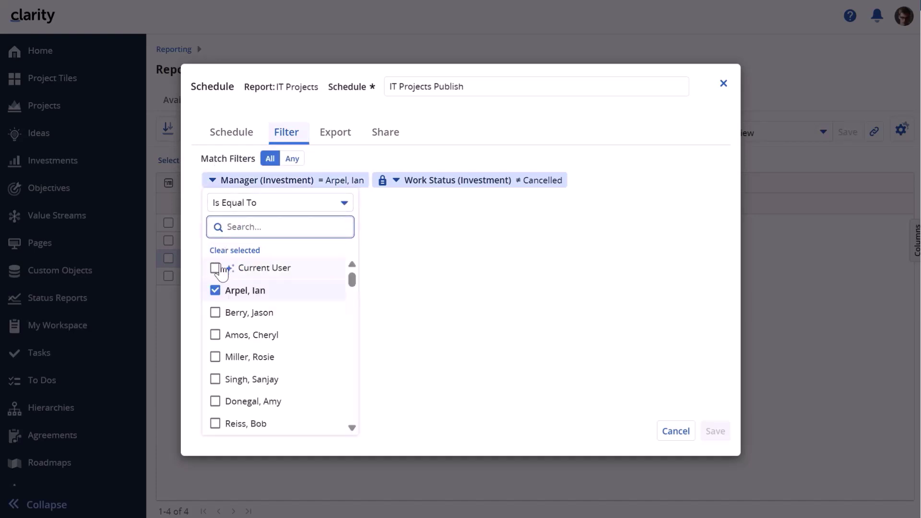
{"action": "left_click", "coordinate": [215, 312]}
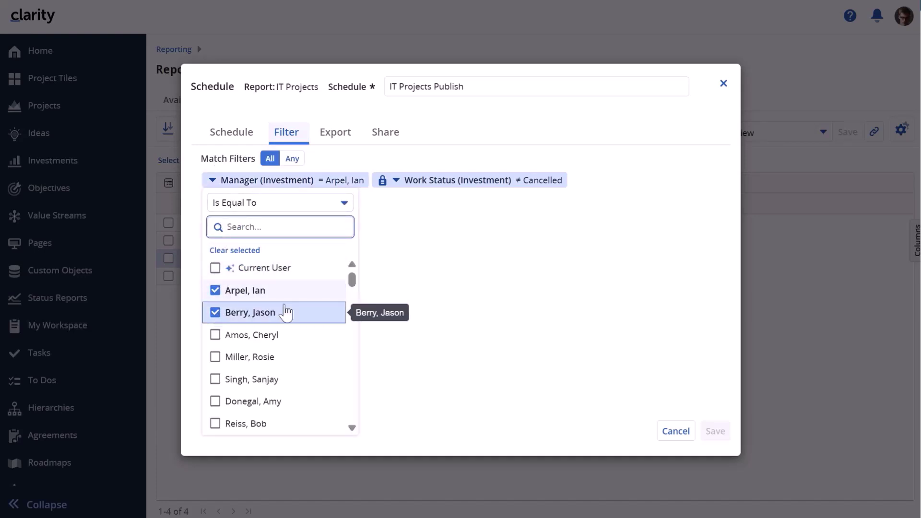
{"action": "left_click", "coordinate": [441, 278]}
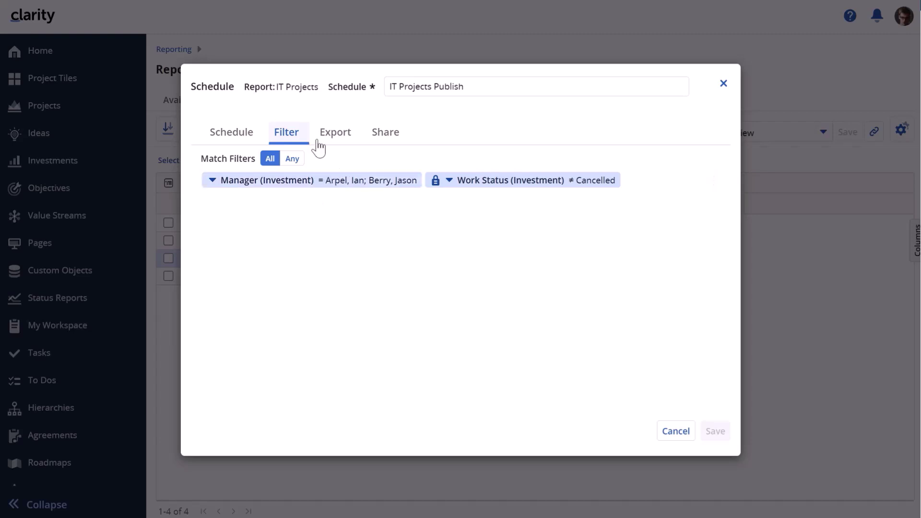
- Remove the second person and the Checklist Sharing group from the schedule's sharing list and save the schedule
{"action": "left_click", "coordinate": [334, 133]}
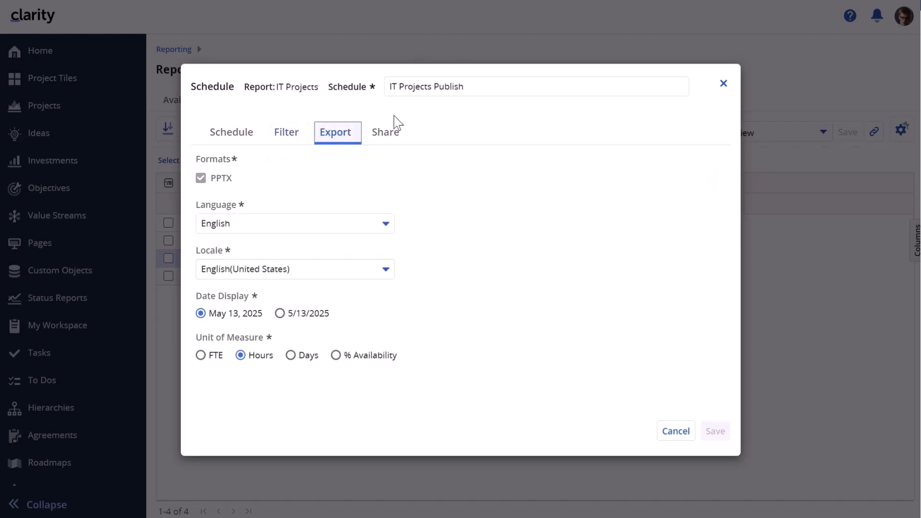
{"action": "left_click", "coordinate": [387, 136]}
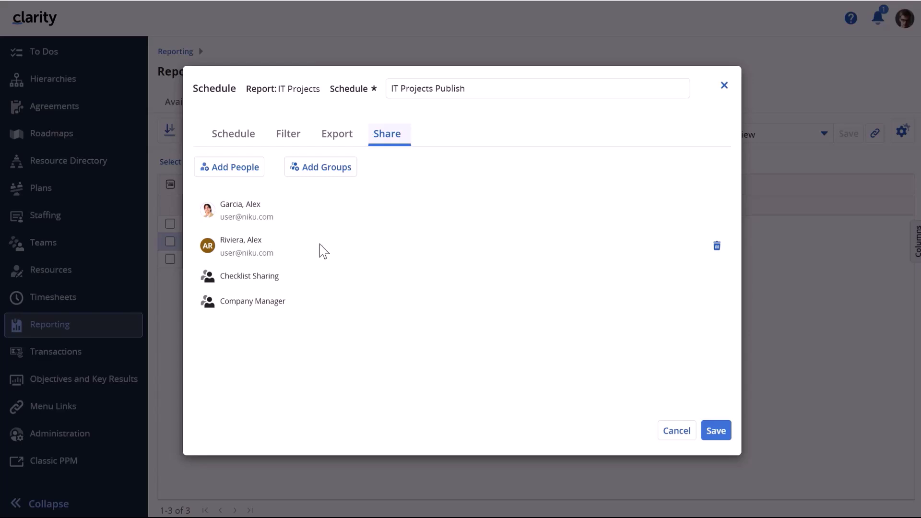
{"action": "left_click", "coordinate": [717, 246]}
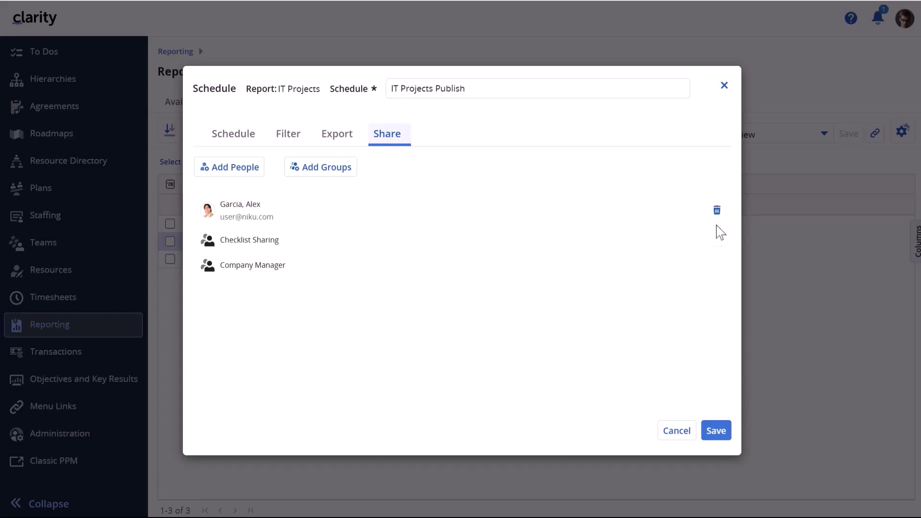
{"action": "left_click", "coordinate": [718, 242]}
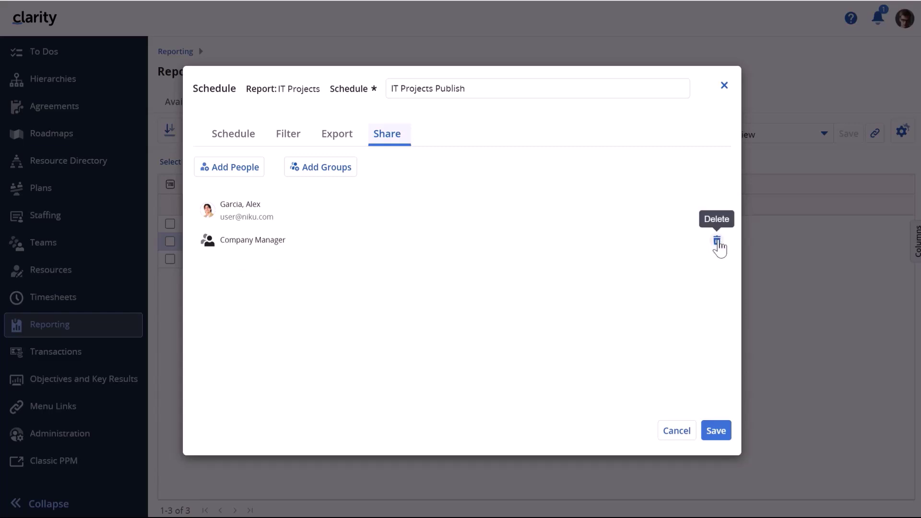
{"action": "left_click", "coordinate": [716, 431]}
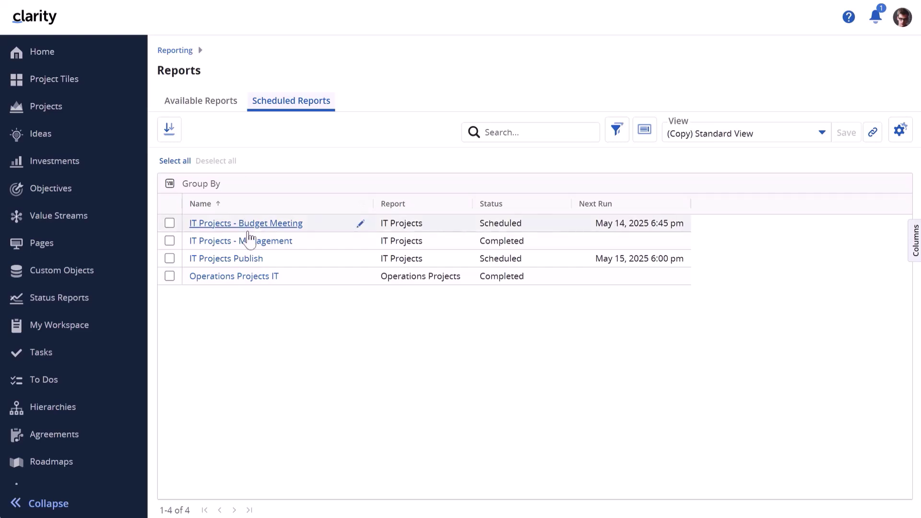
- Pause the IT Projects Publish schedule in the scheduled reports list
{"action": "right_click", "coordinate": [299, 264]}
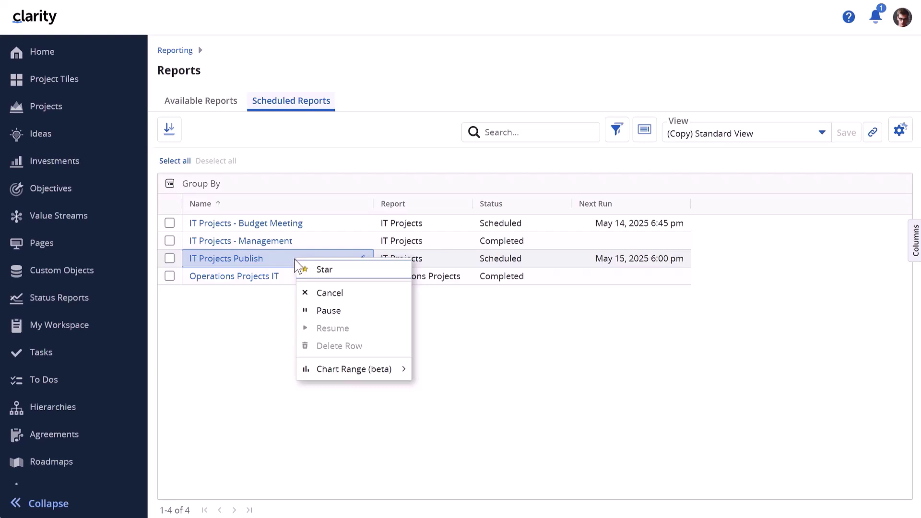
{"action": "left_click", "coordinate": [247, 382]}
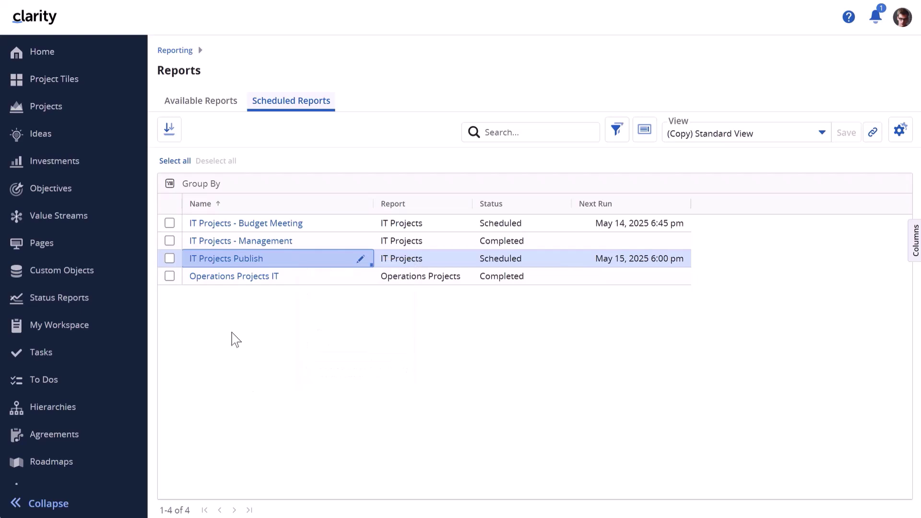
{"action": "left_click", "coordinate": [170, 258]}
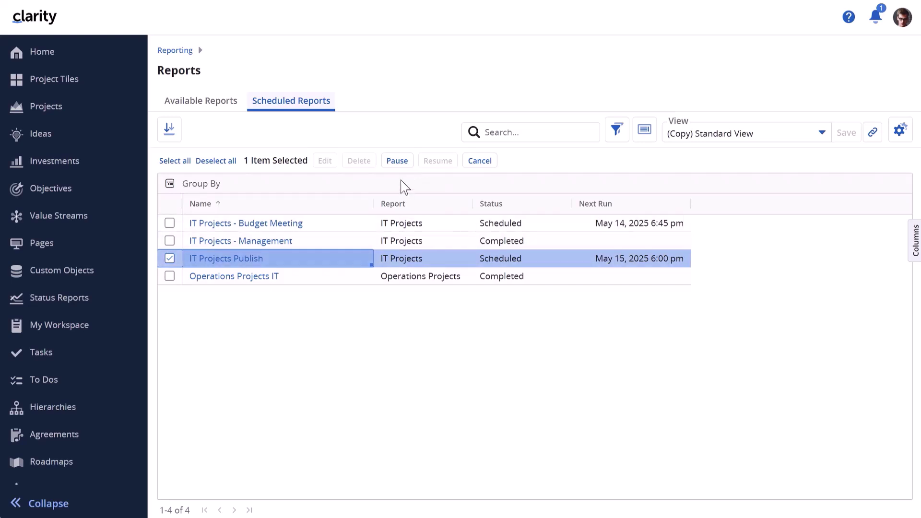
{"action": "left_click", "coordinate": [397, 161]}
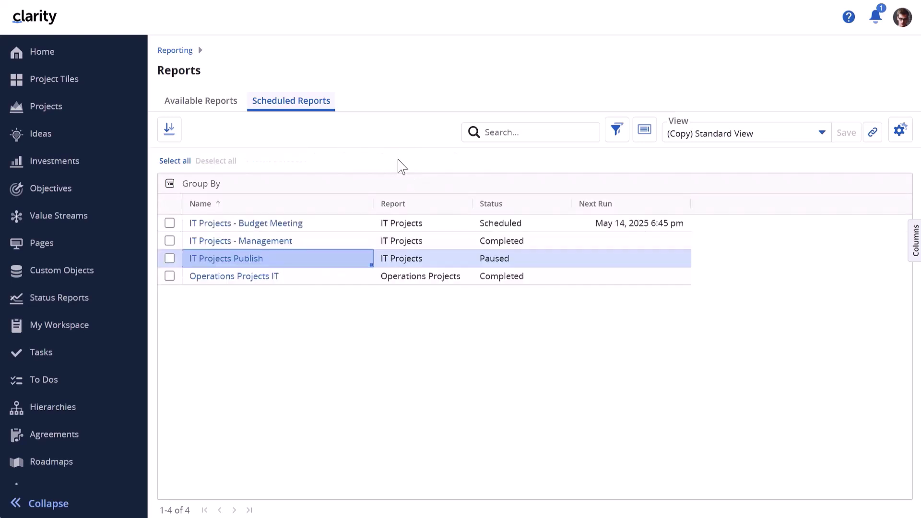
- Check which actions are available for the IT Projects Publish and Operations Projects IT schedules, and view the notifications
{"action": "left_click", "coordinate": [169, 259]}
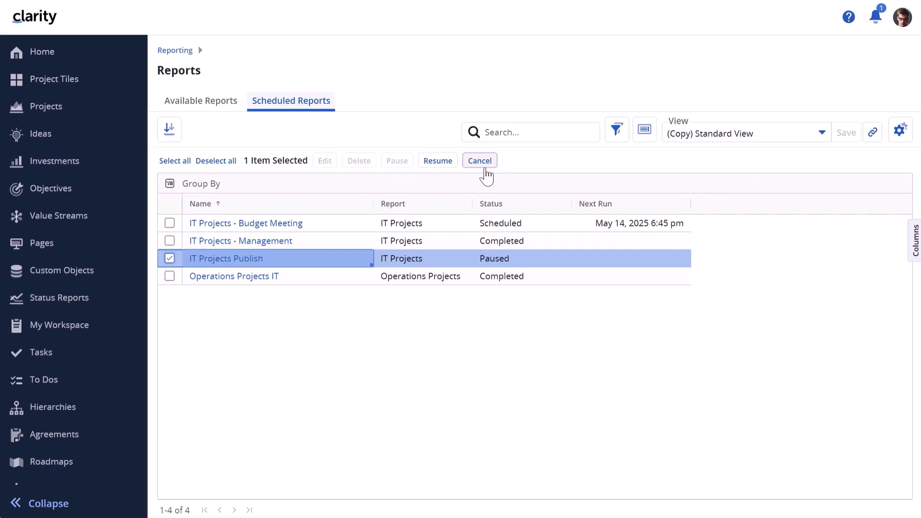
{"action": "left_click", "coordinate": [169, 276]}
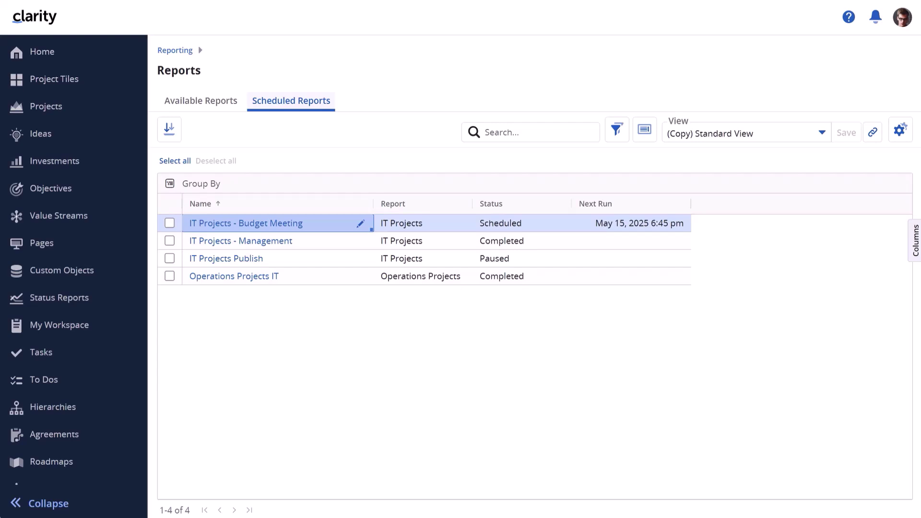
{"action": "left_click", "coordinate": [875, 22]}
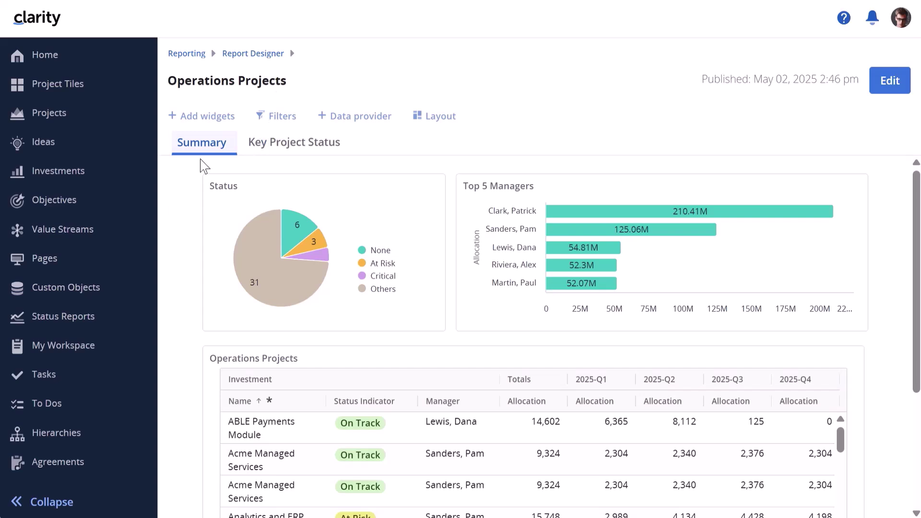
- Review the Operations Projects report's Key Project Status page and slides 2 to 8 of its exported presentation in PowerPoint
{"action": "left_click", "coordinate": [295, 146]}
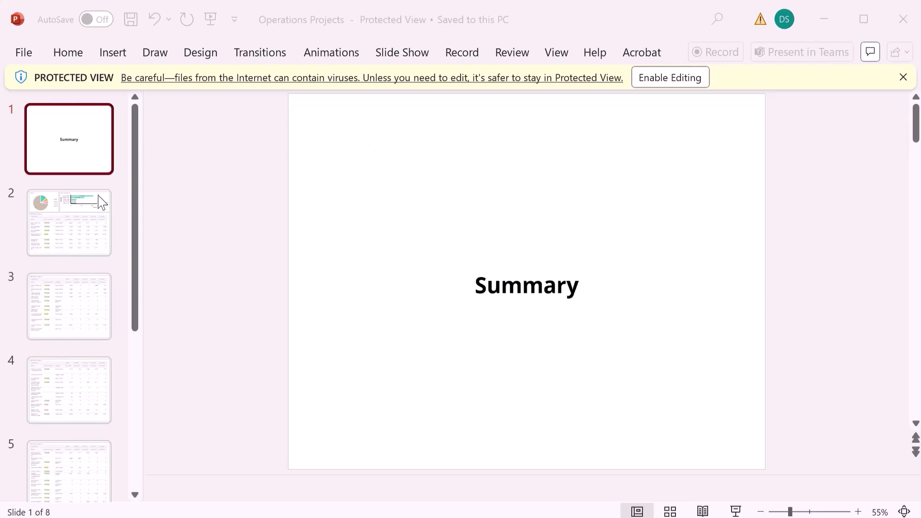
{"action": "left_click", "coordinate": [80, 223]}
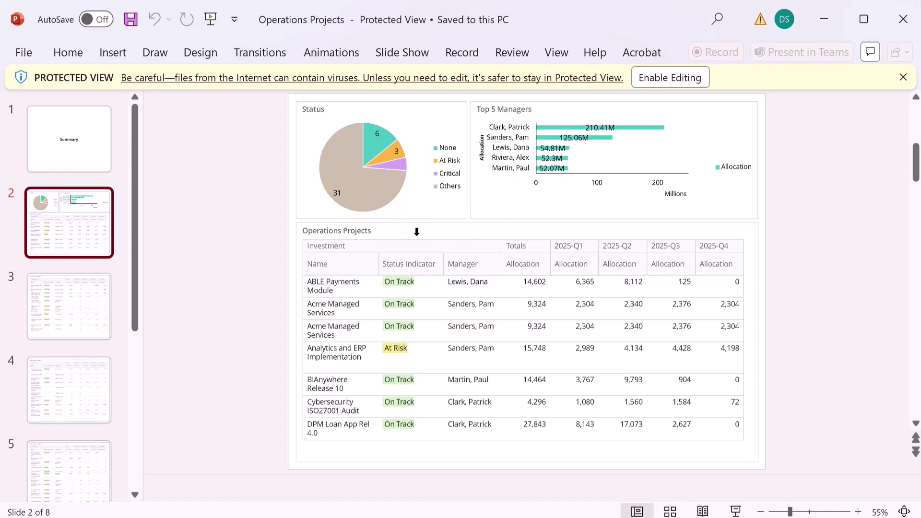
{"action": "left_click", "coordinate": [70, 311]}
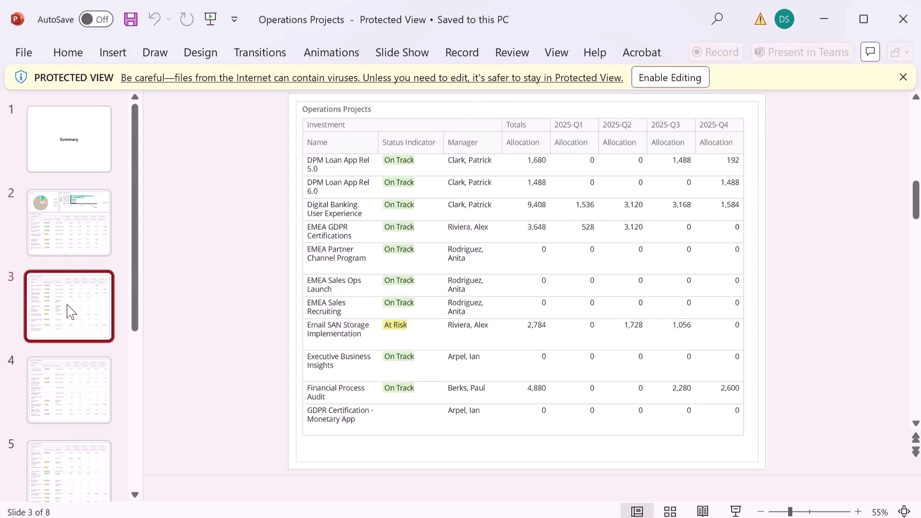
{"action": "left_click", "coordinate": [74, 401]}
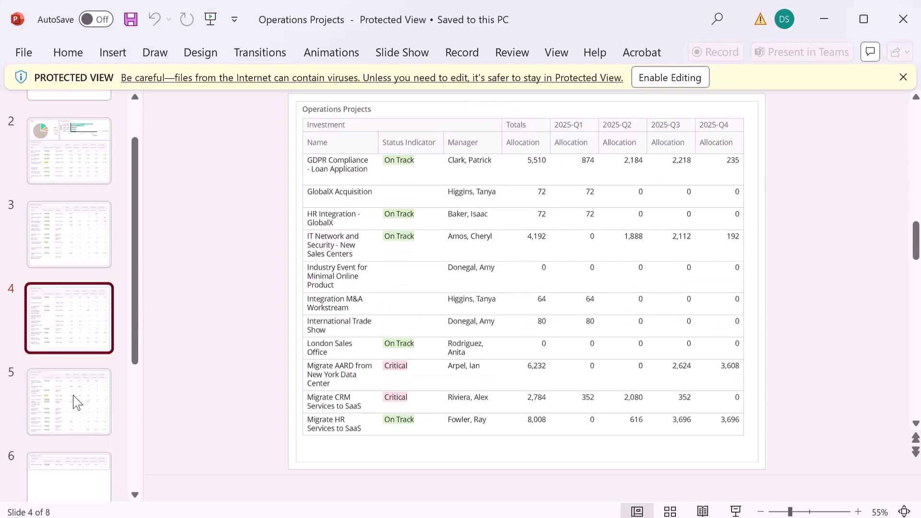
{"action": "scroll", "coordinate": [75, 401], "scroll_direction": "down", "scroll_amount": 2}
{"action": "left_click", "coordinate": [71, 289]}
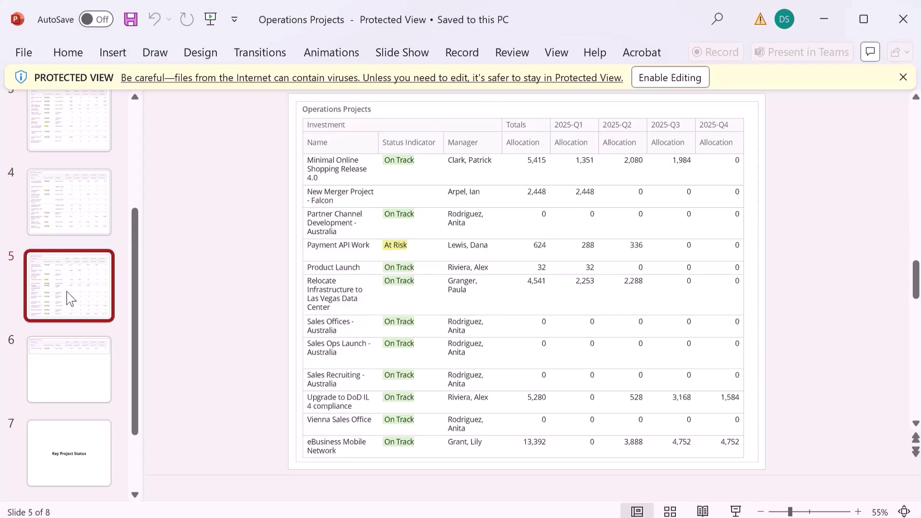
{"action": "left_click", "coordinate": [65, 363]}
{"action": "scroll", "coordinate": [64, 364], "scroll_direction": "down", "scroll_amount": 2}
{"action": "left_click", "coordinate": [74, 365]}
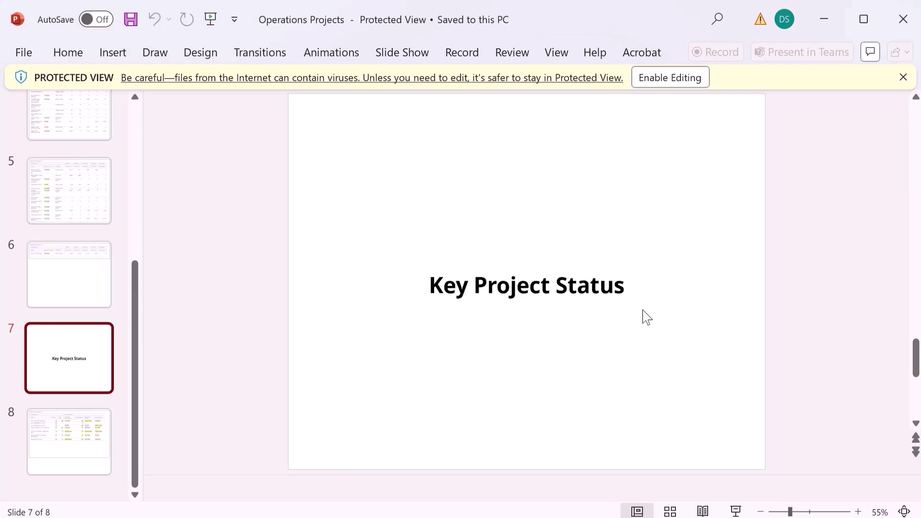
{"action": "left_click", "coordinate": [81, 445]}
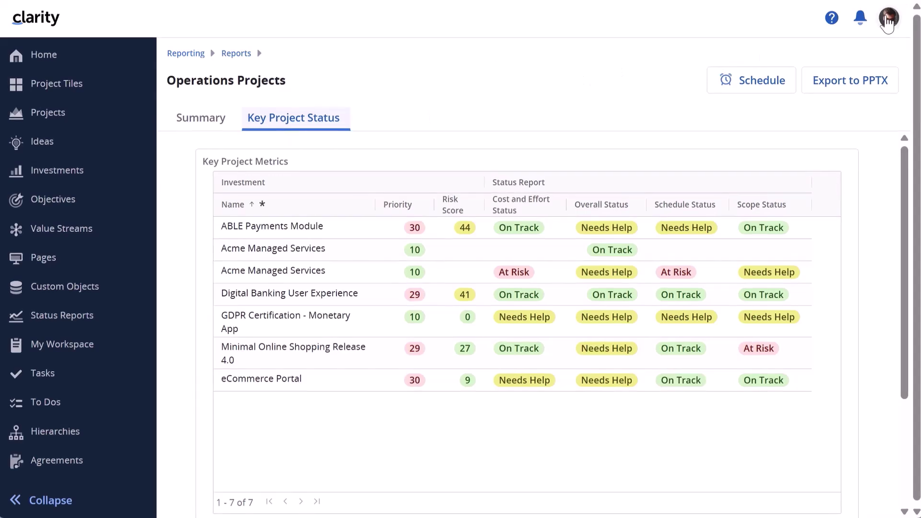
- Download the latest Operations Projects PPTX export from the Clarity notifications
{"action": "left_click", "coordinate": [861, 22]}
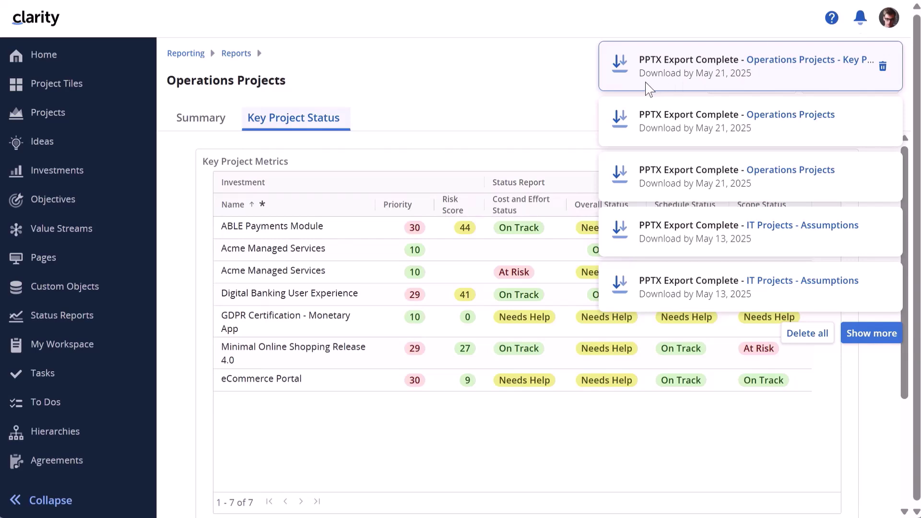
{"action": "left_click", "coordinate": [622, 71]}
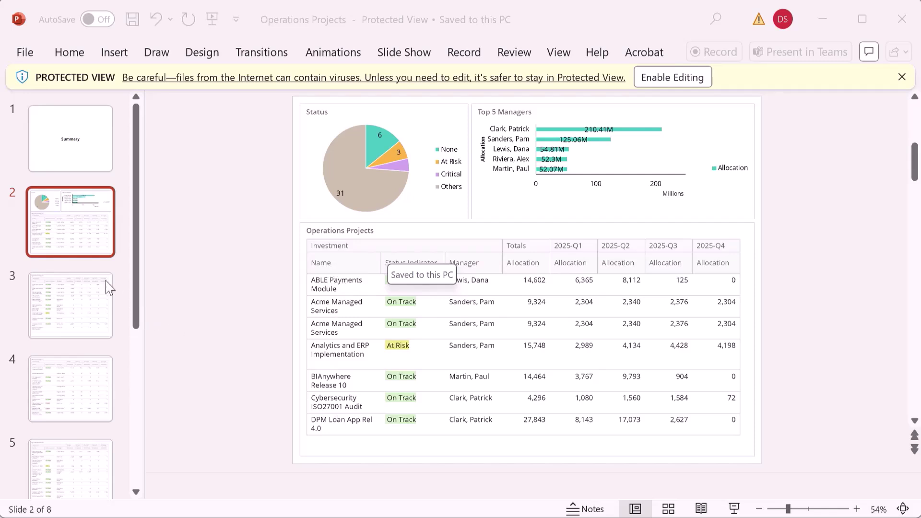
- Examine slides 3 to 5 of the exported Operations Projects presentation in PowerPoint
{"action": "left_click", "coordinate": [80, 303]}
{"action": "left_click", "coordinate": [85, 394]}
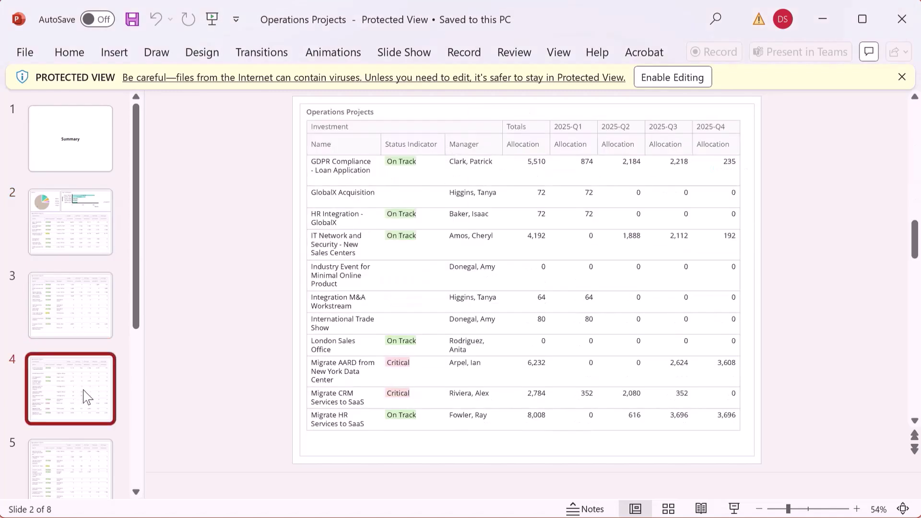
{"action": "left_click", "coordinate": [84, 462]}
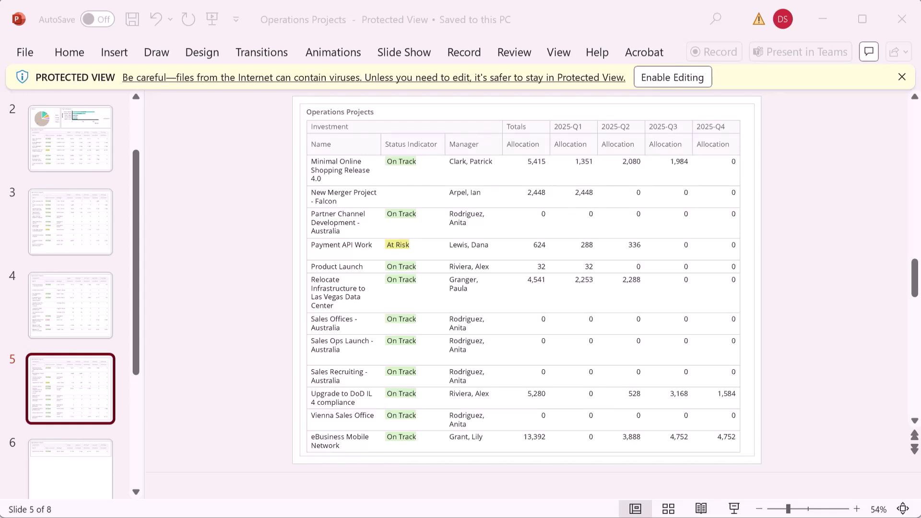
{"action": "scroll", "coordinate": [527, 280], "scroll_direction": "down", "scroll_amount": 3}
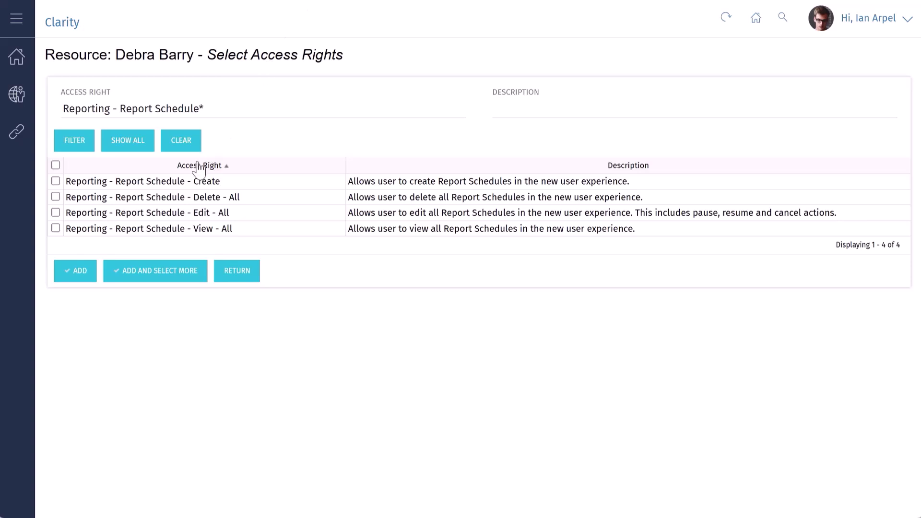
- Review the Report Schedule access rights in Clarity, and choose Report as the object for the resource's access rights, continuing to step 2
{"action": "left_click", "coordinate": [191, 181]}
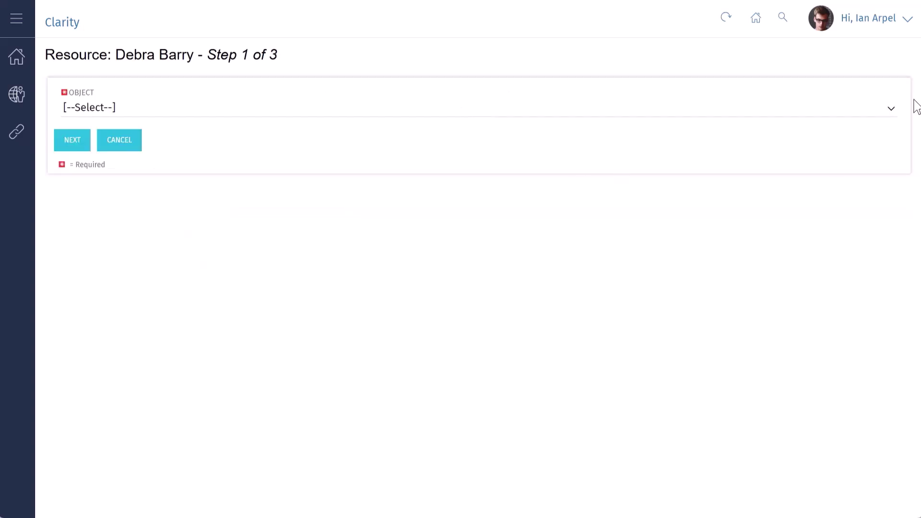
{"action": "left_click", "coordinate": [897, 111]}
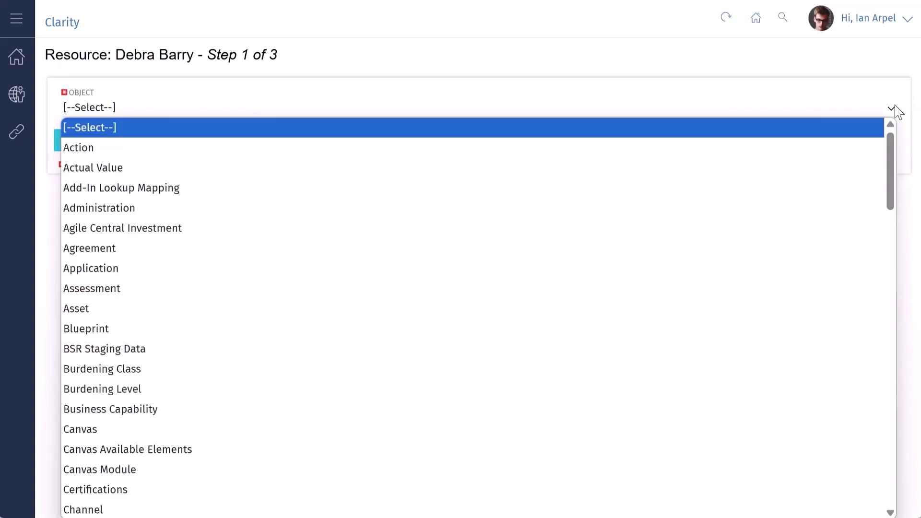
{"action": "scroll", "coordinate": [207, 446], "scroll_direction": "down", "scroll_amount": 3}
{"action": "scroll", "coordinate": [208, 445], "scroll_direction": "down", "scroll_amount": 15}
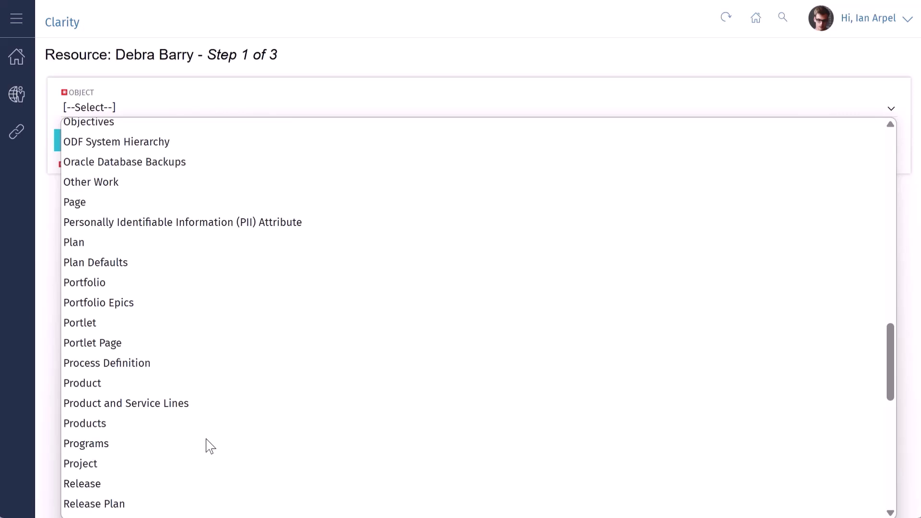
{"action": "scroll", "coordinate": [208, 445], "scroll_direction": "down", "scroll_amount": 5}
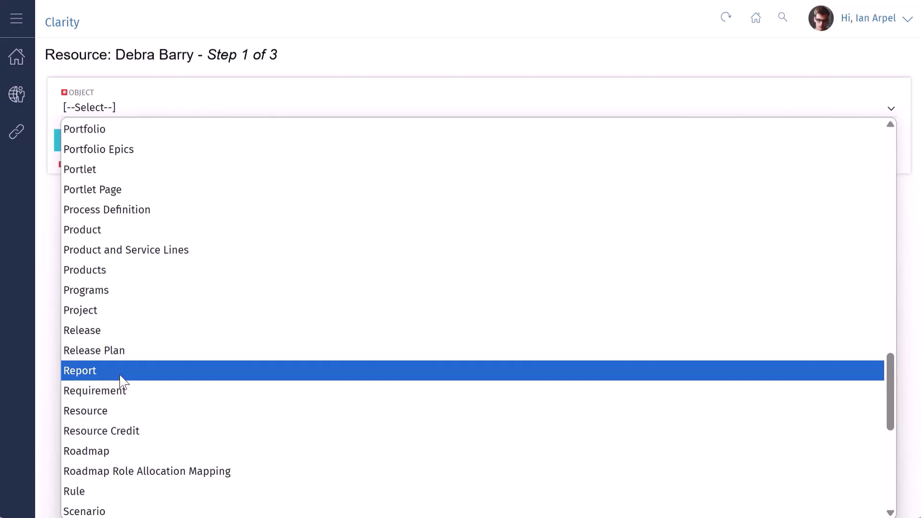
{"action": "left_click", "coordinate": [111, 372]}
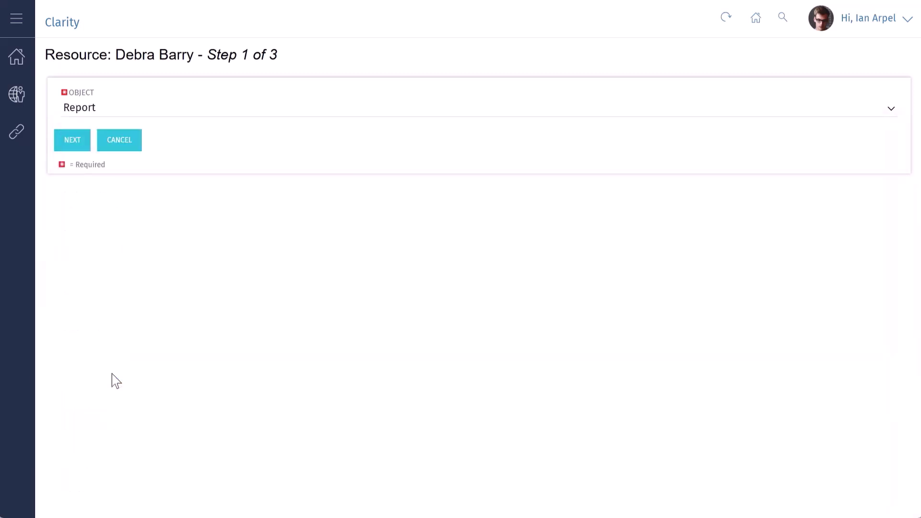
{"action": "left_click", "coordinate": [68, 144]}
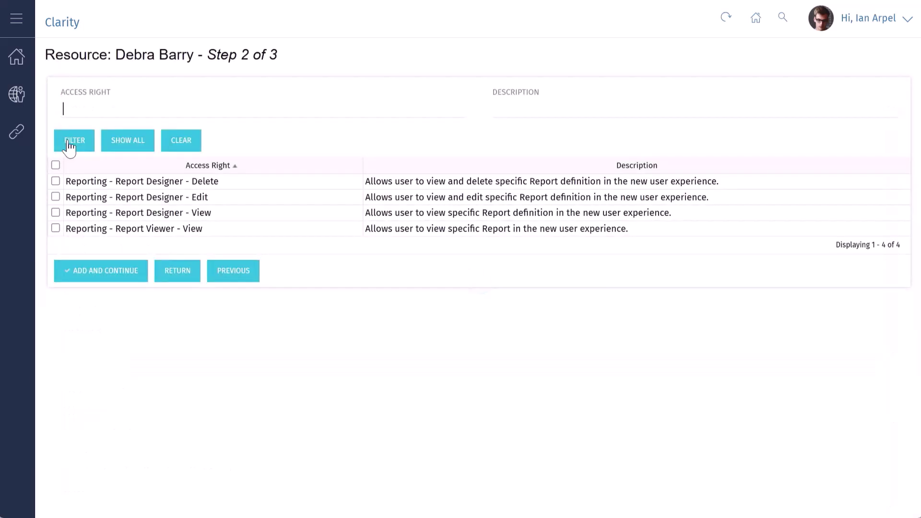